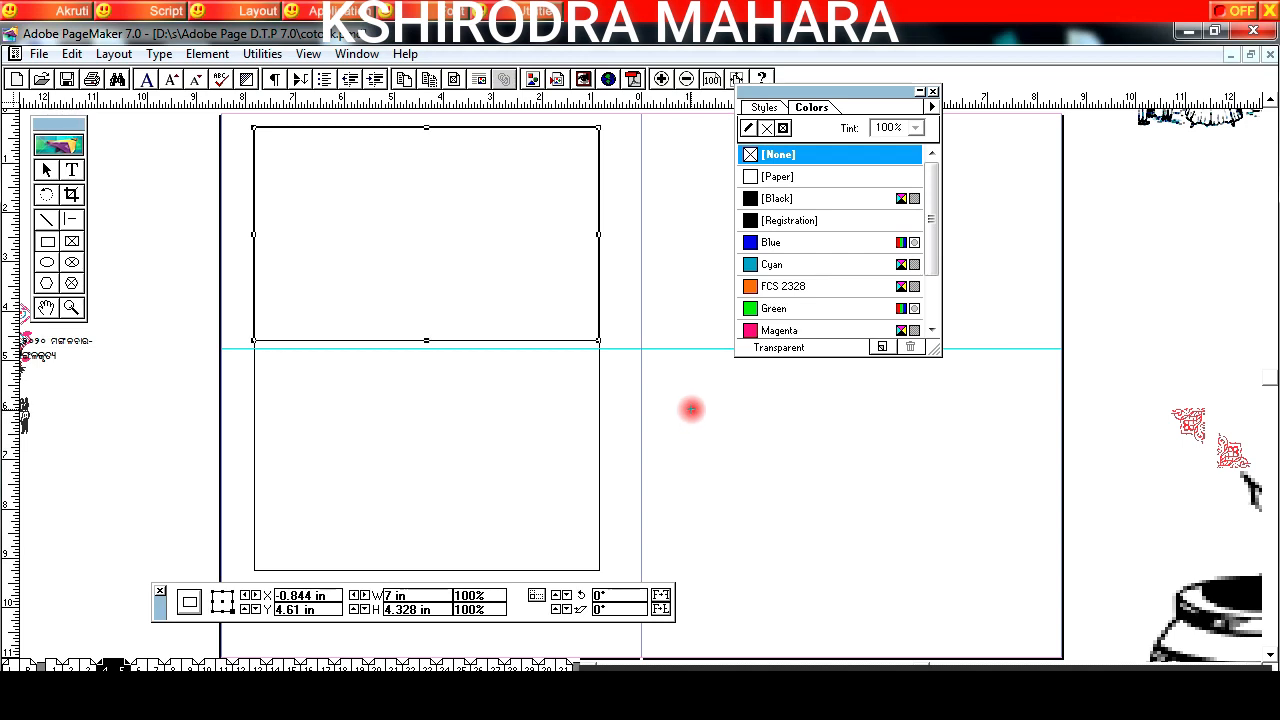
Step: Copy the 7 by 4.328 in rectangle in the upper half and place the duplicate in the lower half of the tall frame
key(Down)
key(Down)
key(Down)
key(Down)
key(Down)
key(Down)
key(Down)
key(Down)
key(Down)
key(Down)
key(Down)
key(Down)
key(Down)
key(Down)
key(Down)
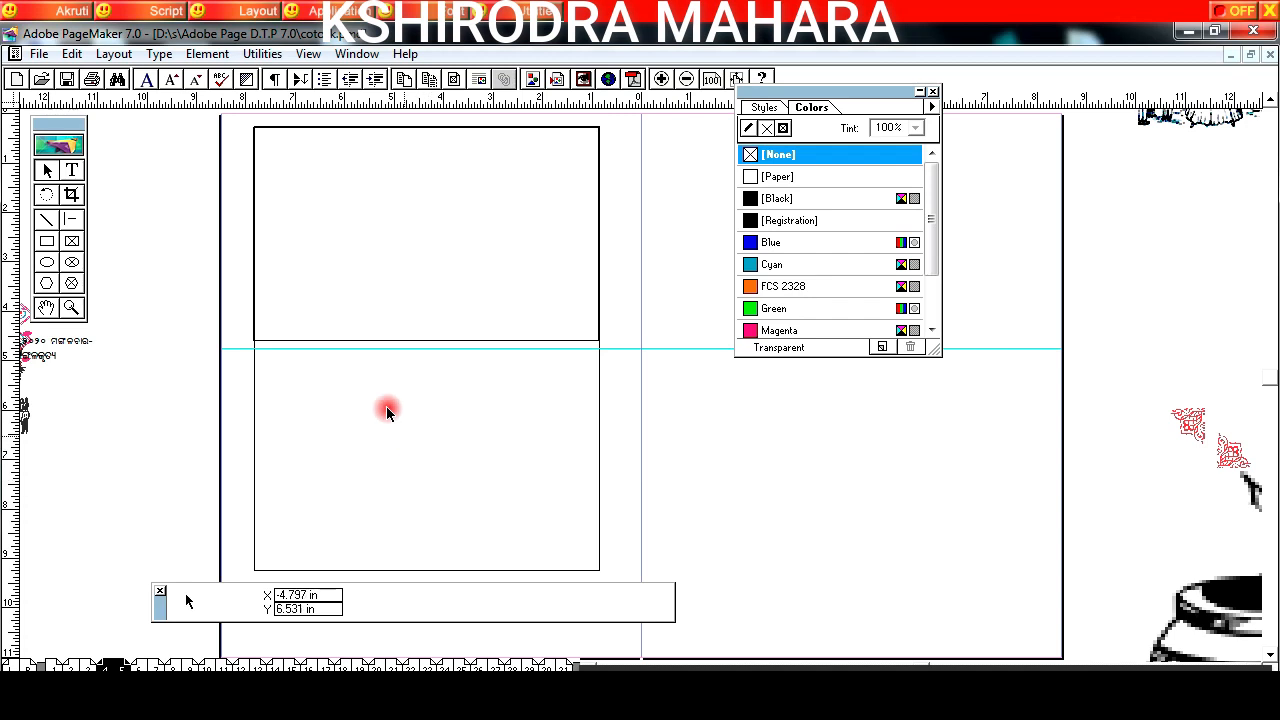
right_click(344, 341)
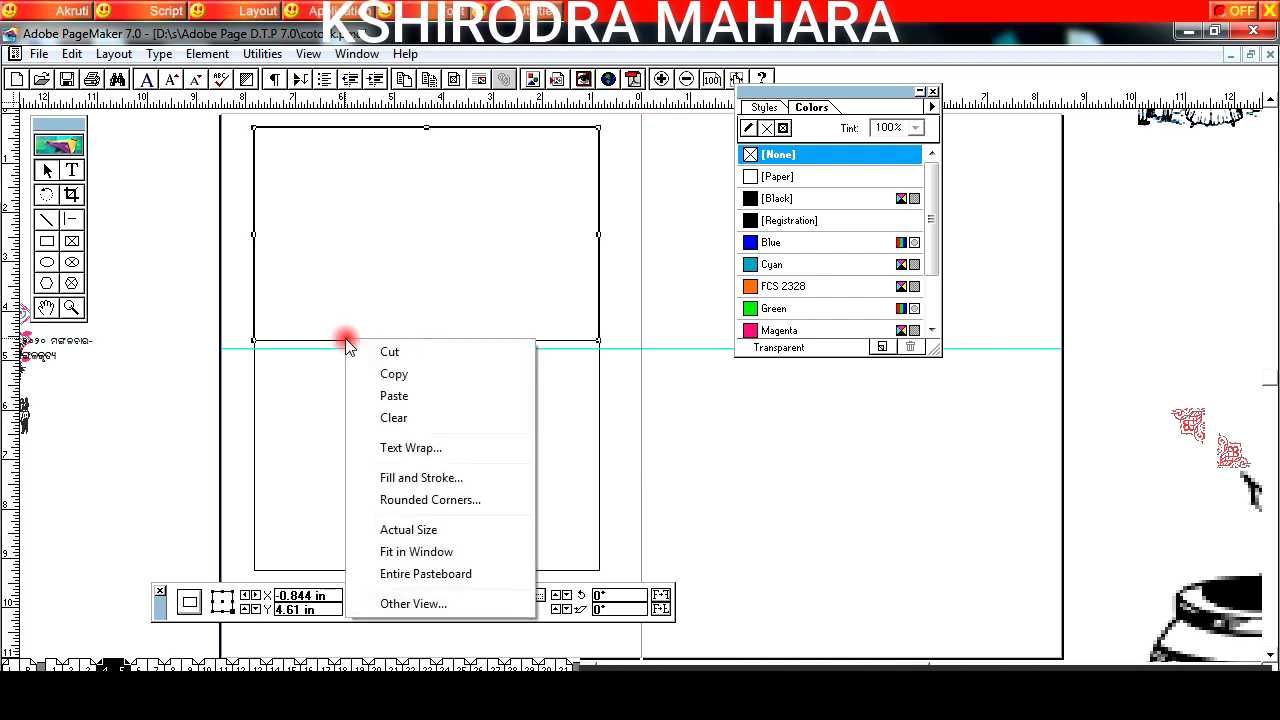
click(414, 369)
right_click(367, 408)
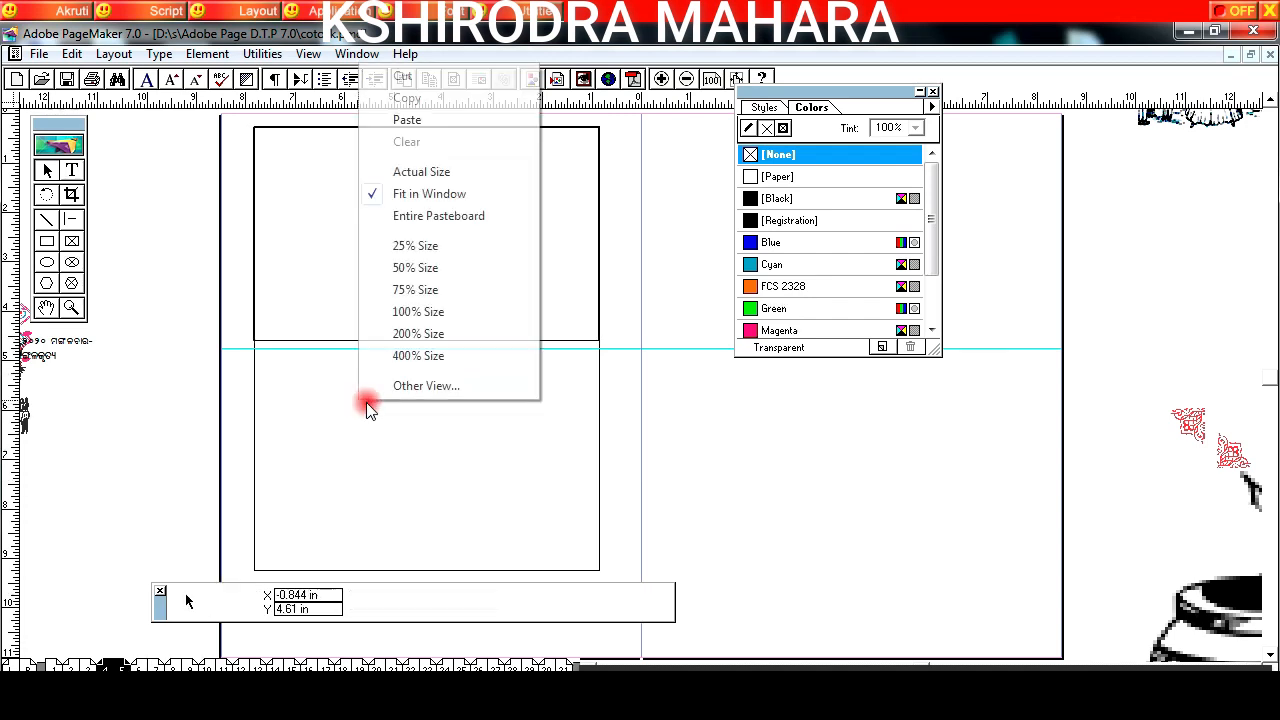
click(406, 121)
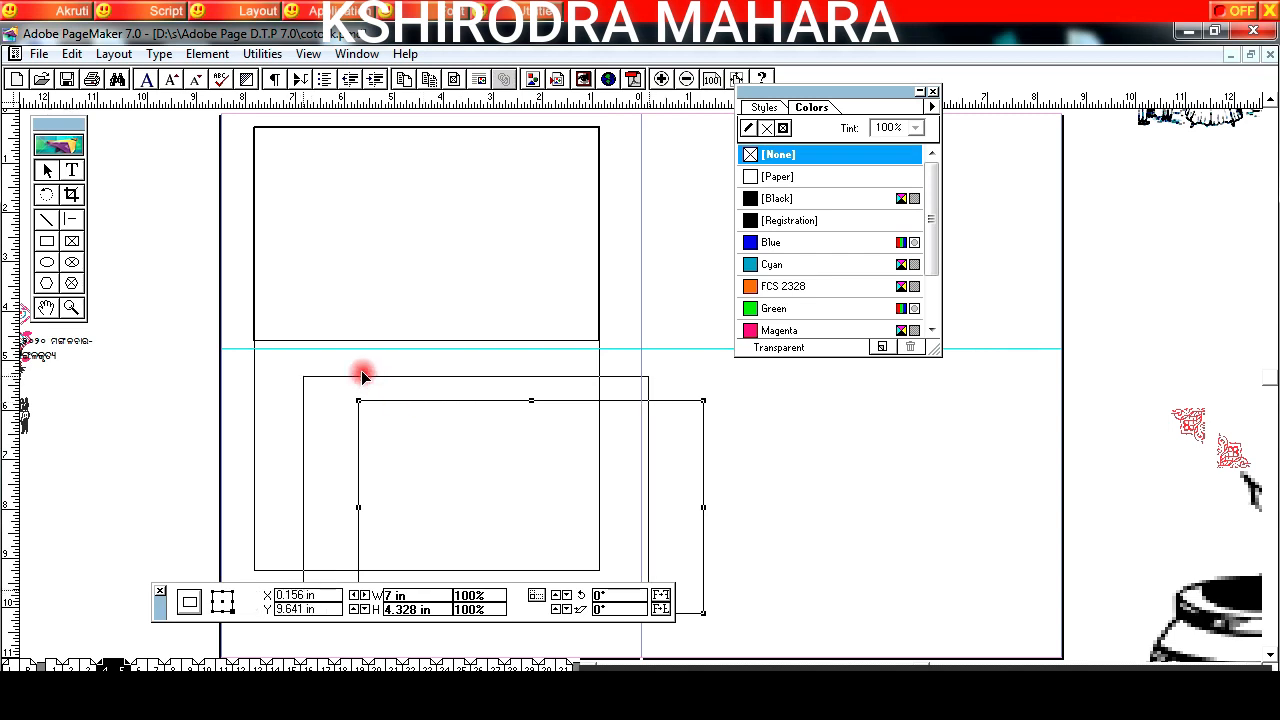
drag(332, 354, 318, 356)
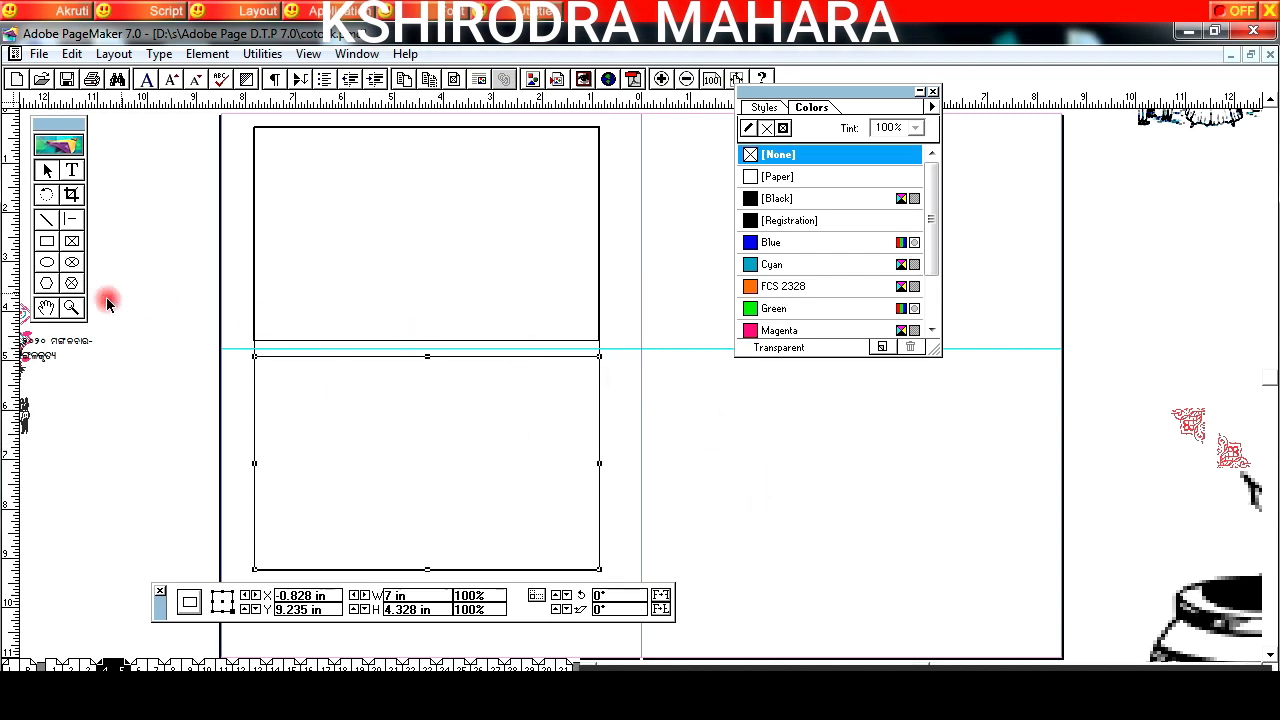
Step: Move the Colors palette clear of the upper frame and paste the Ganesha verse and title artwork near the frame's top edge
drag(188, 346, 303, 425)
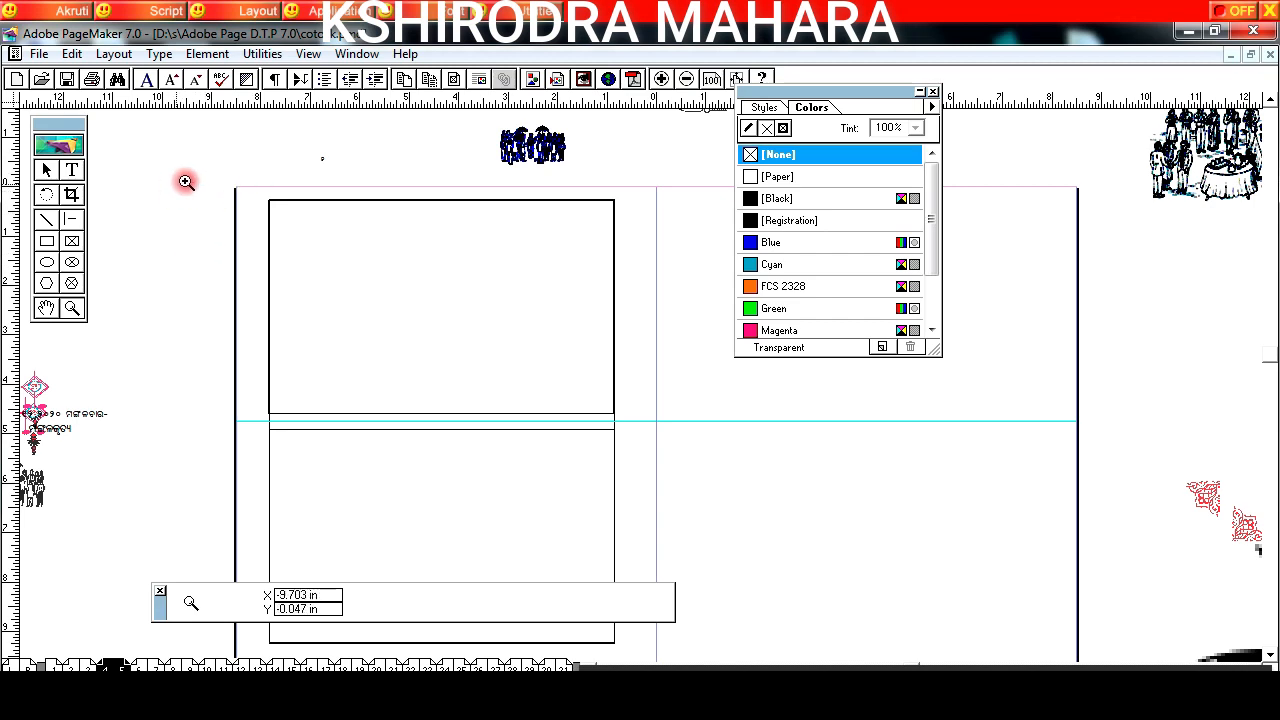
drag(653, 451, 655, 451)
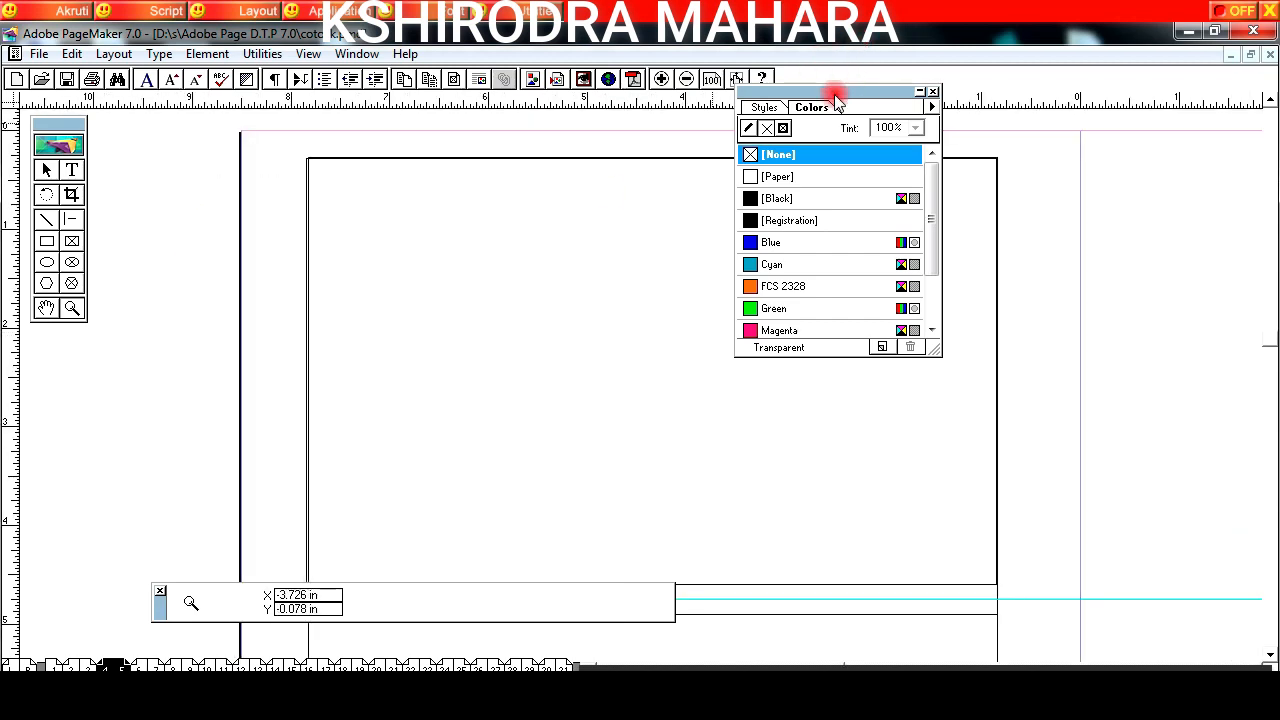
drag(1197, 140, 1212, 140)
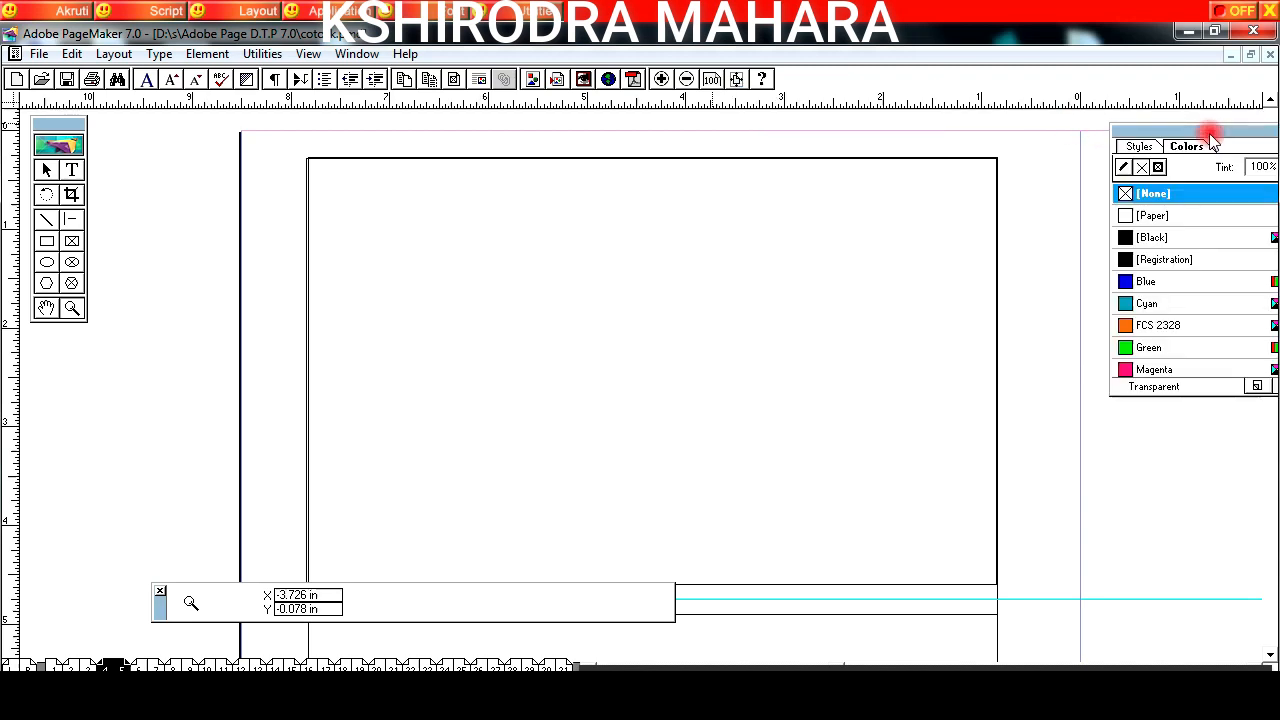
click(506, 344)
click(508, 344)
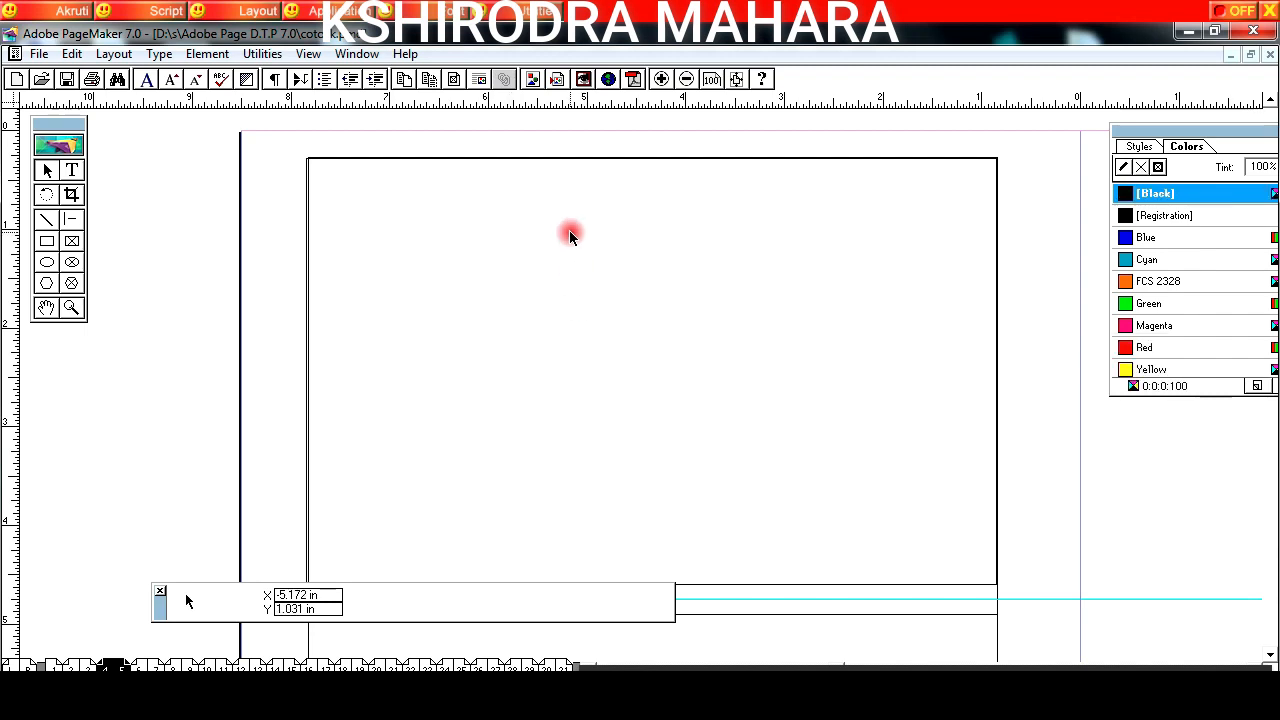
key(ctrl+v)
drag(637, 222, 663, 190)
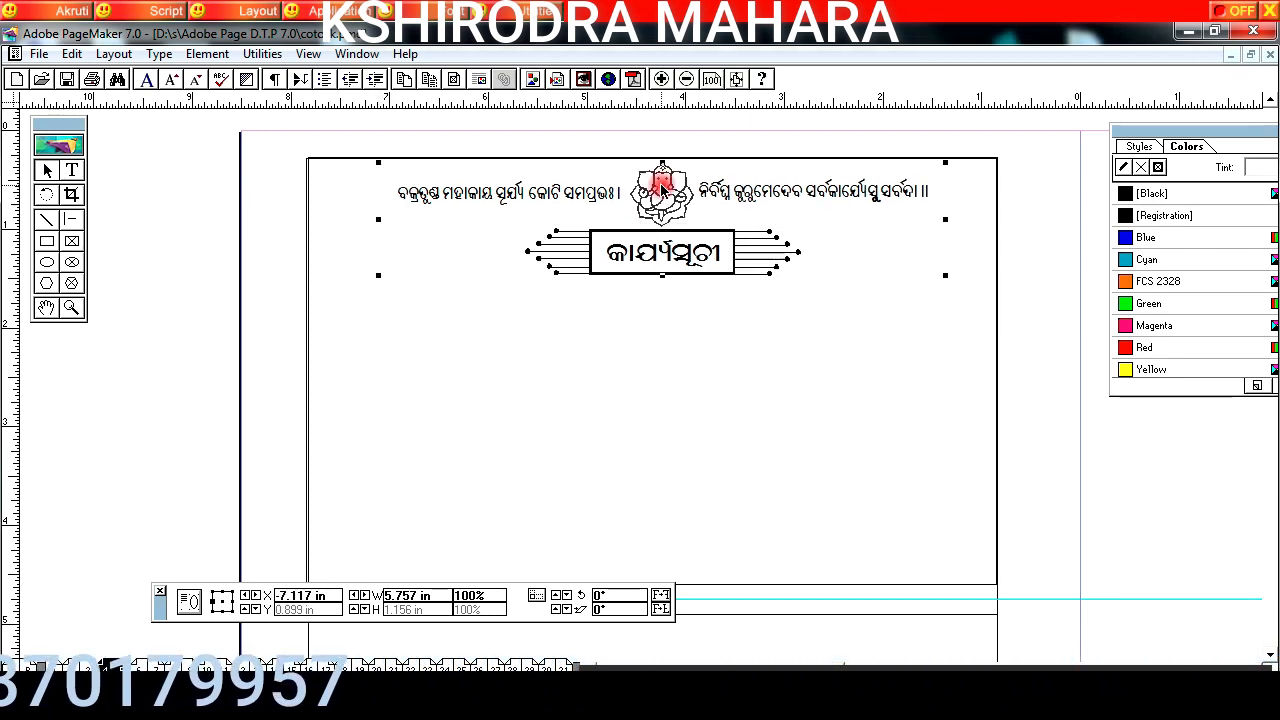
Step: Place a vertical guide at about -4.313 in through the upper frame's centre and nudge the heading group left onto it
click(314, 172)
drag(9, 409, 654, 446)
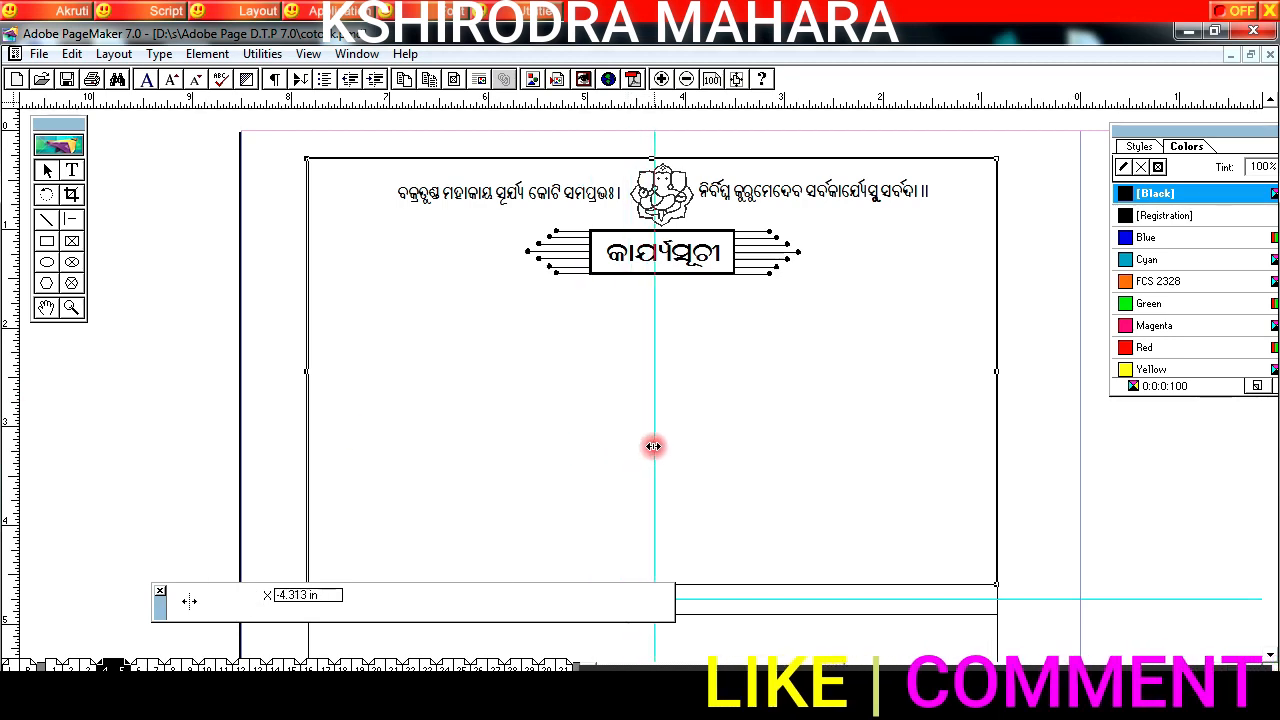
click(674, 199)
key(Left)
key(Left)
key(Left)
key(Left)
key(Left)
key(Left)
key(Left)
key(Left)
key(Left)
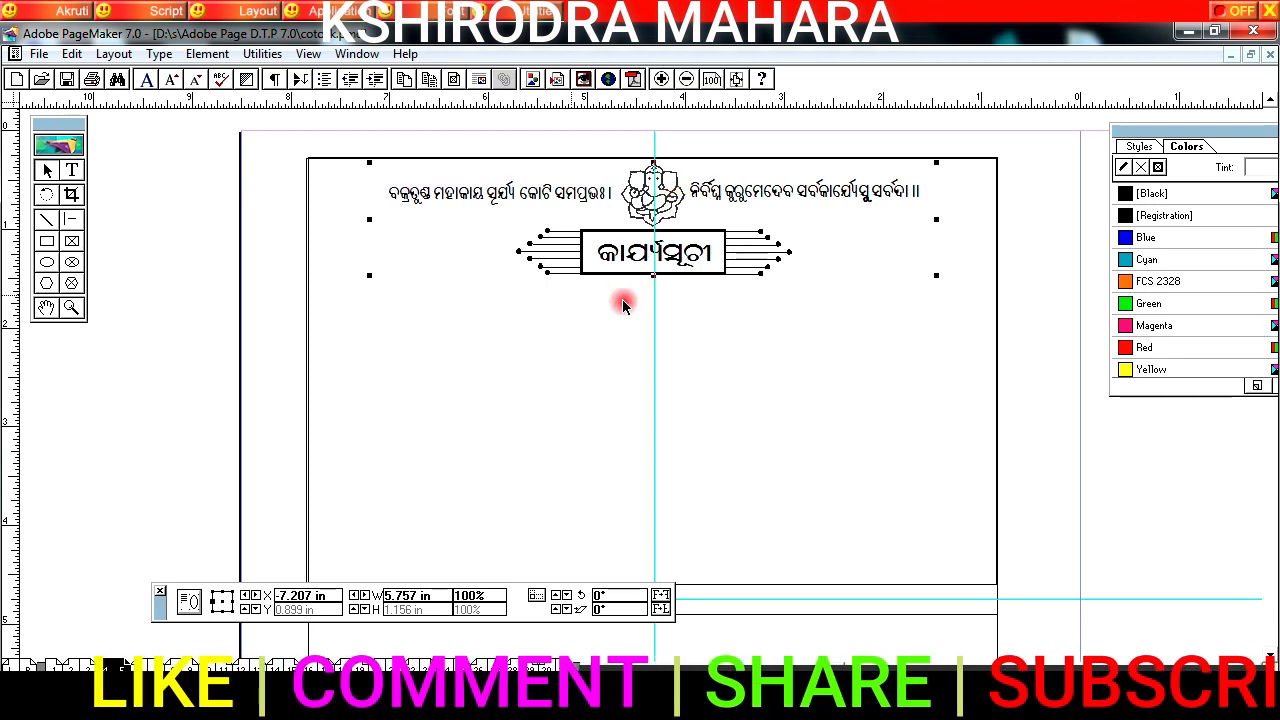
Step: Paste the banquet, wedding ceremony and drum pictures into the upper frame below the heading
click(766, 364)
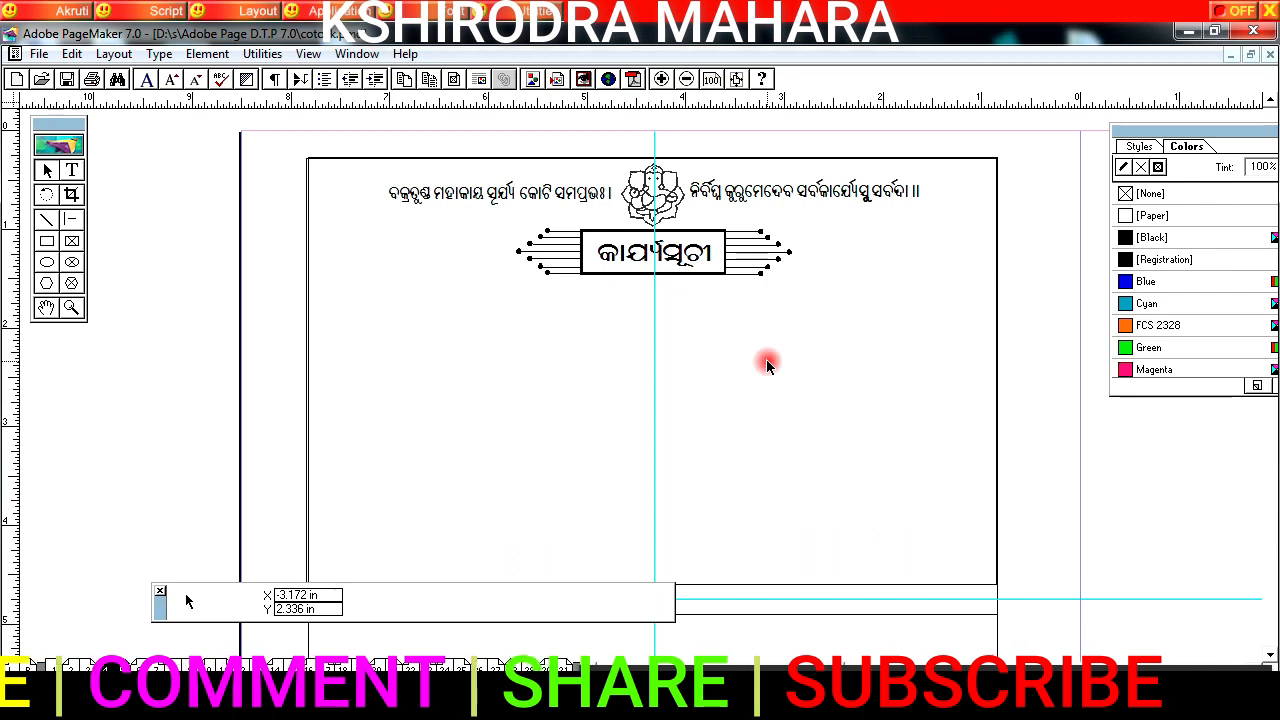
key(ctrl+v)
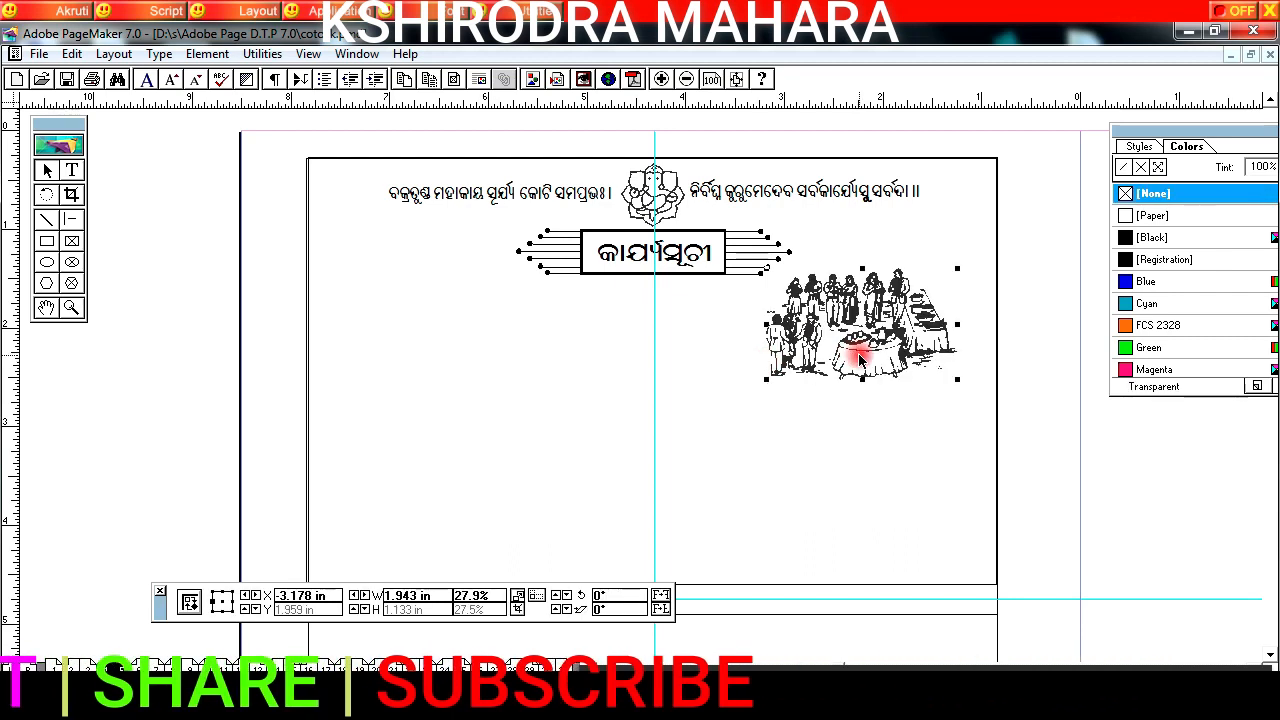
click(553, 436)
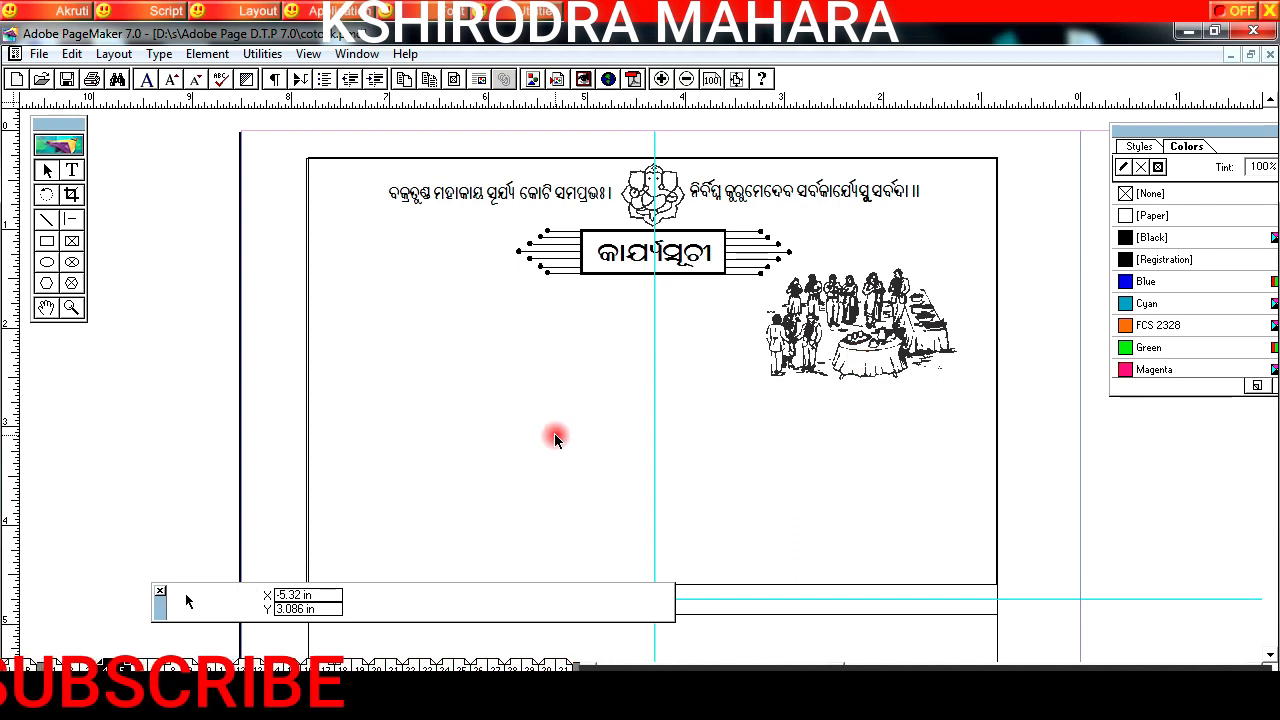
key(ctrl+v)
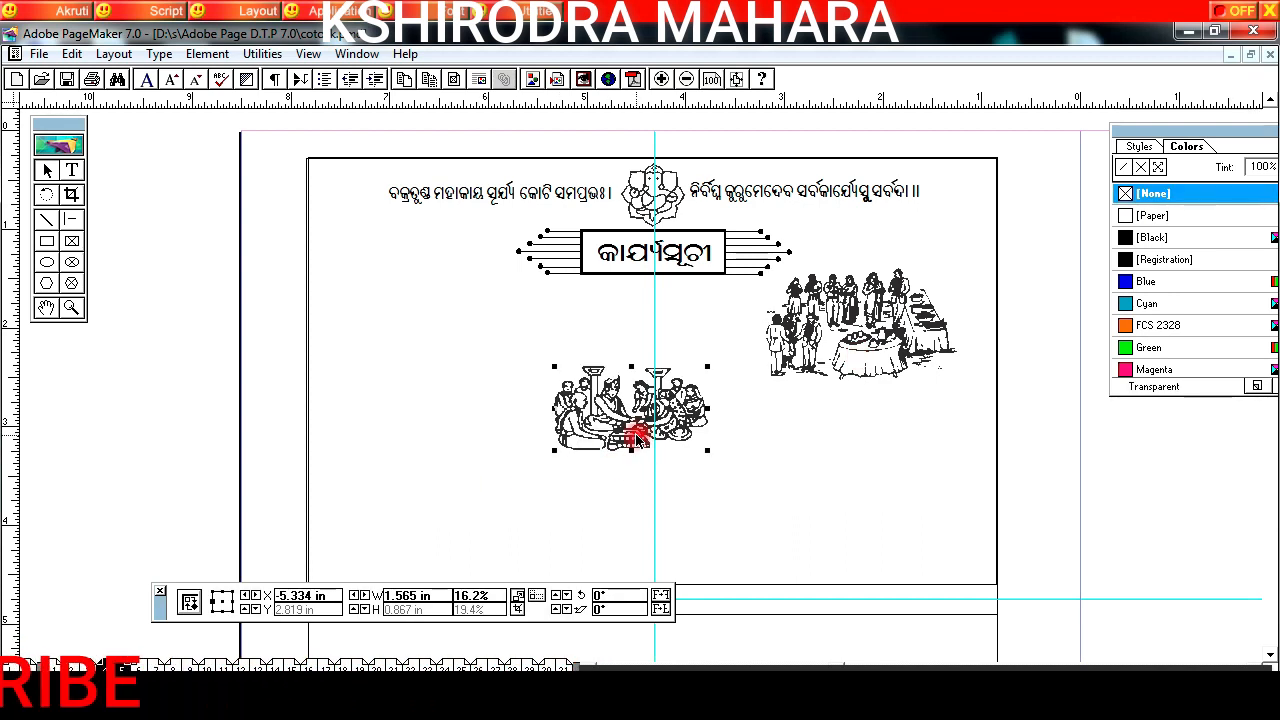
click(394, 354)
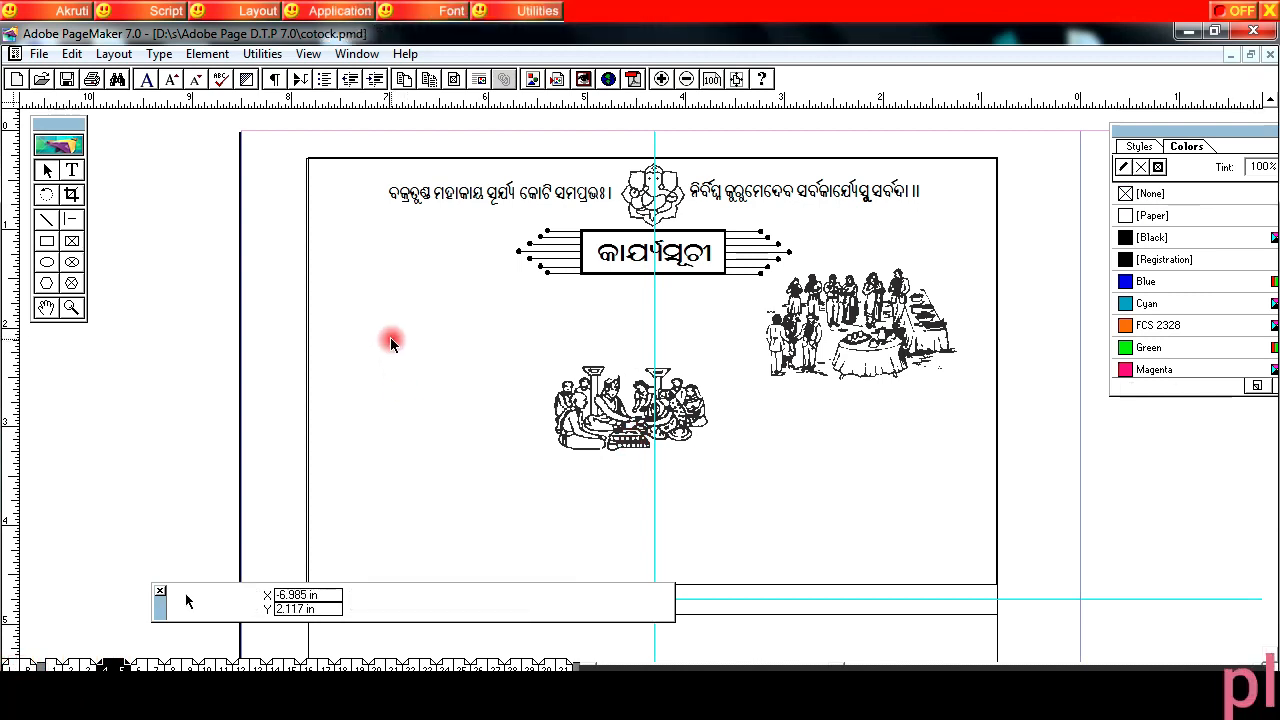
key(ctrl+v)
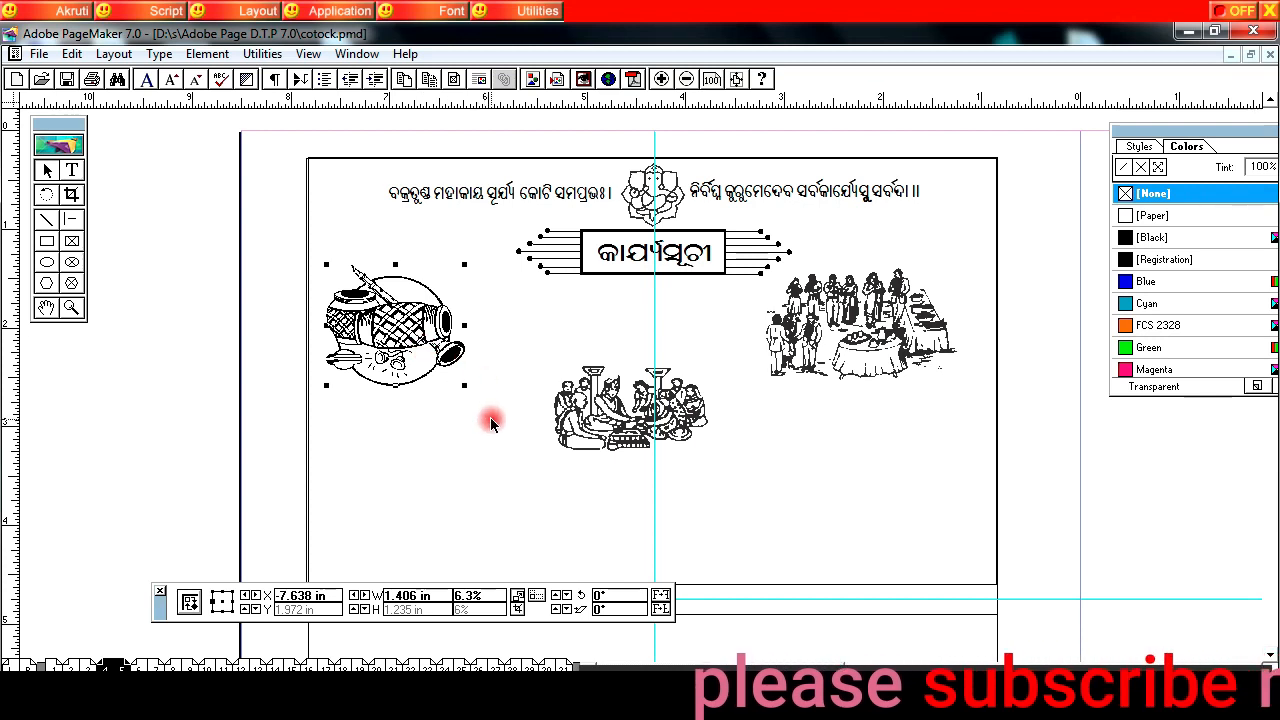
Step: Paste the date box for ୦୧.୧୨.୨୦୨୦, raise the drum picture beside the heading and place the box directly beneath it
click(379, 442)
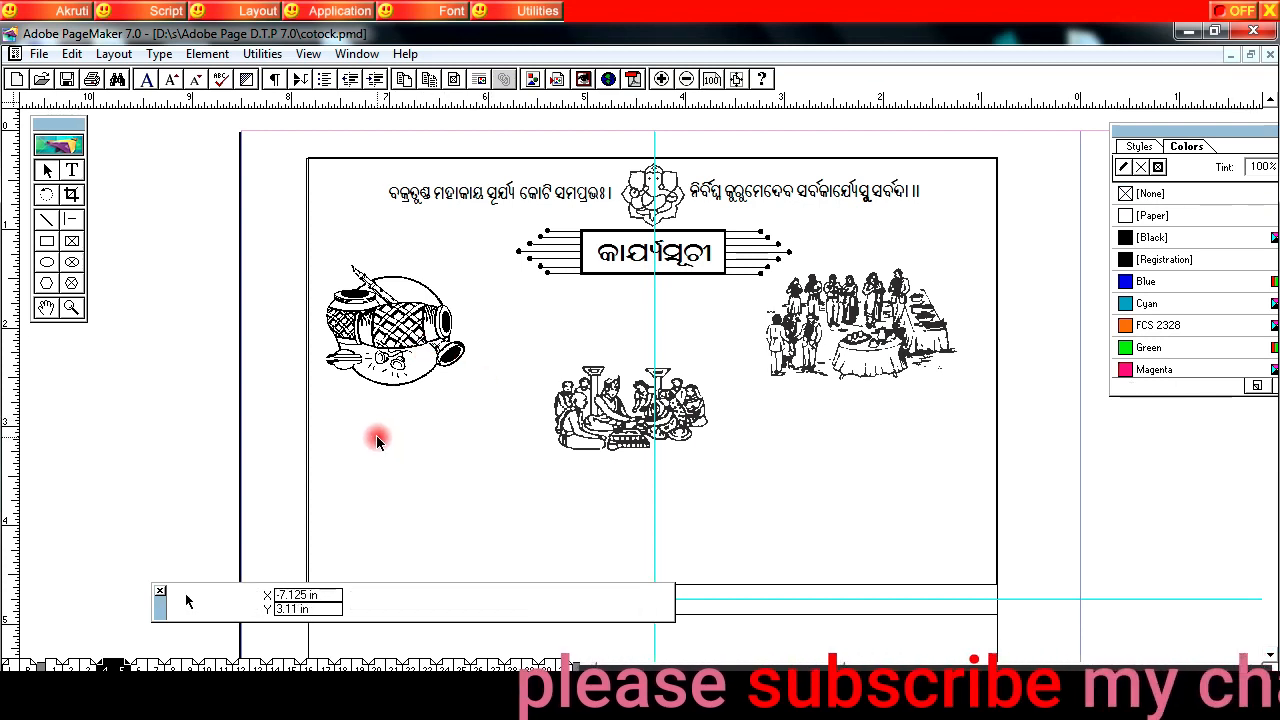
key(ctrl+v)
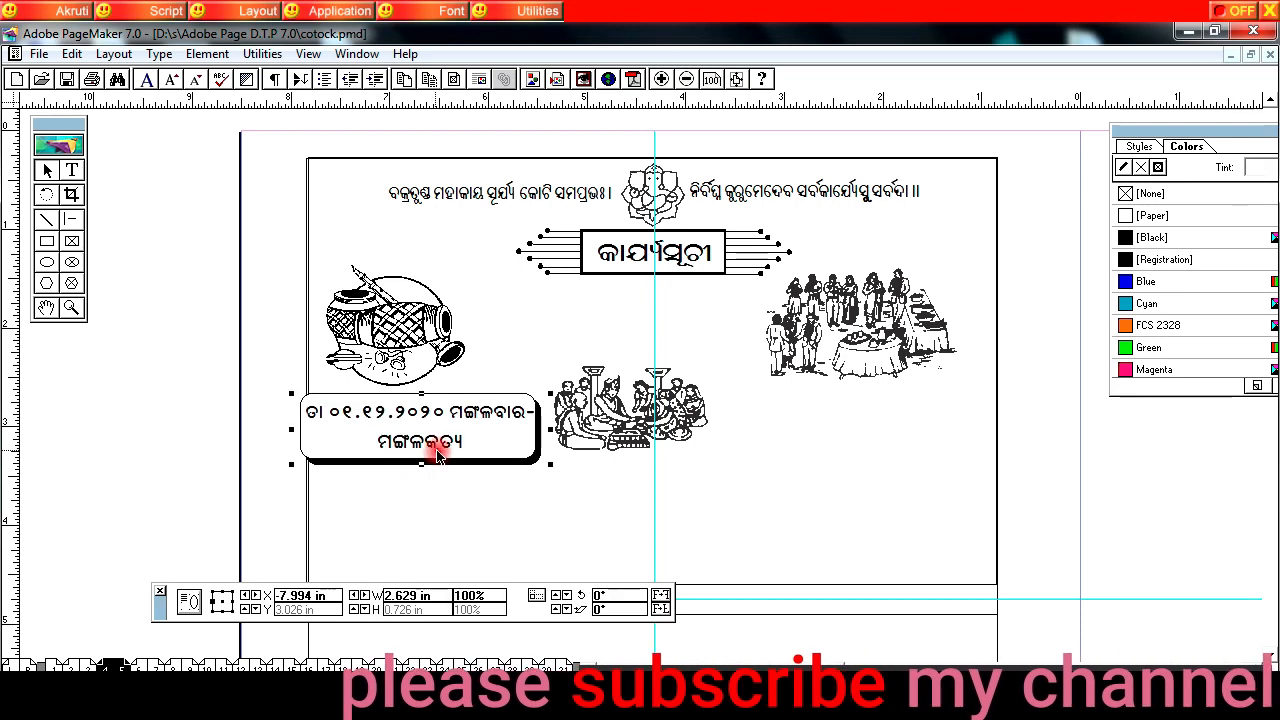
drag(434, 451, 442, 453)
drag(396, 330, 420, 278)
click(466, 437)
drag(467, 393, 477, 356)
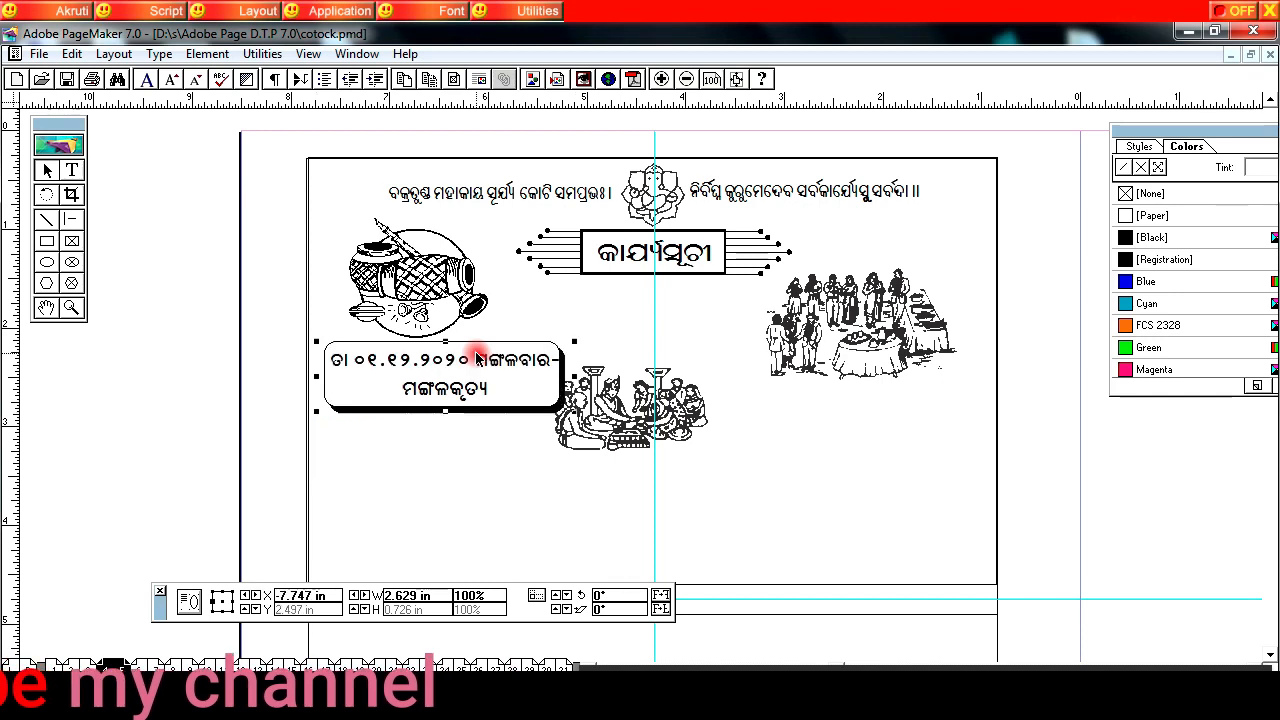
Step: Raise the banquet picture beside the heading and centre the wedding ceremony picture on the vertical guide
click(884, 334)
drag(899, 276, 909, 280)
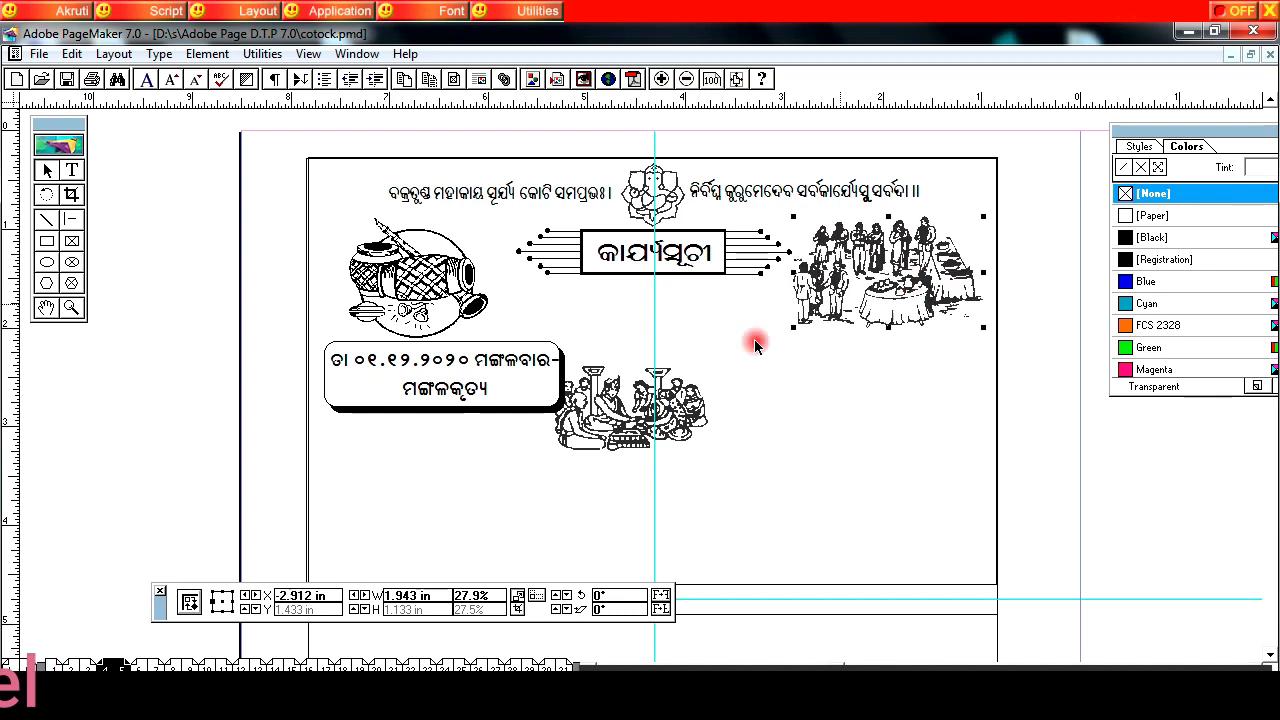
drag(605, 437, 627, 422)
Step: Paste the date box for ୦୨.୧୨.୨୦୨୦ and centre it beneath the wedding ceremony picture
click(677, 481)
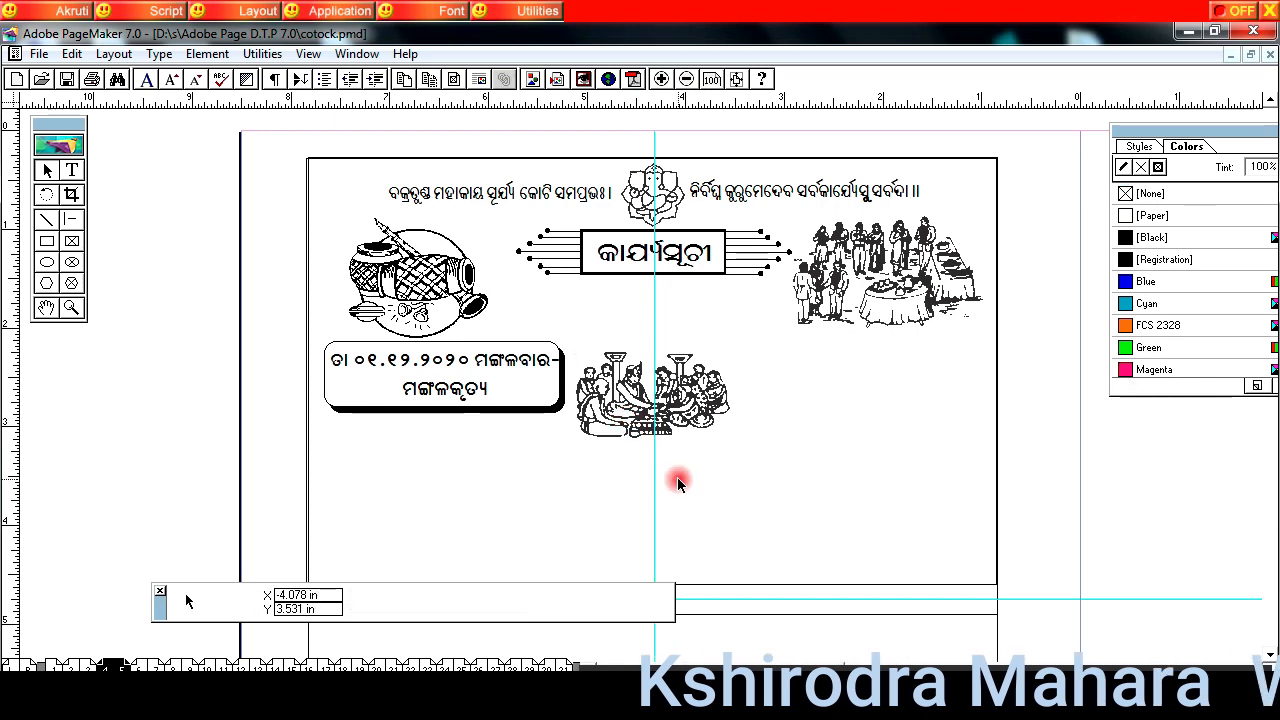
key(ctrl+v)
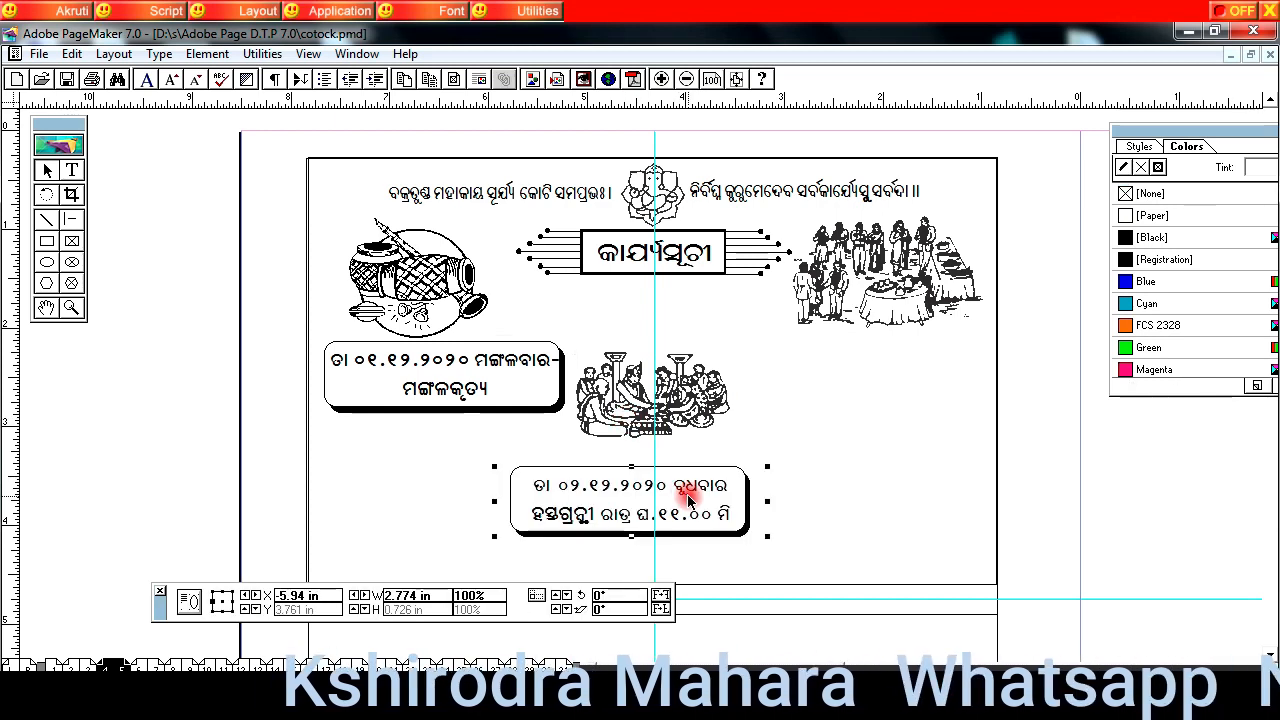
drag(681, 510, 703, 488)
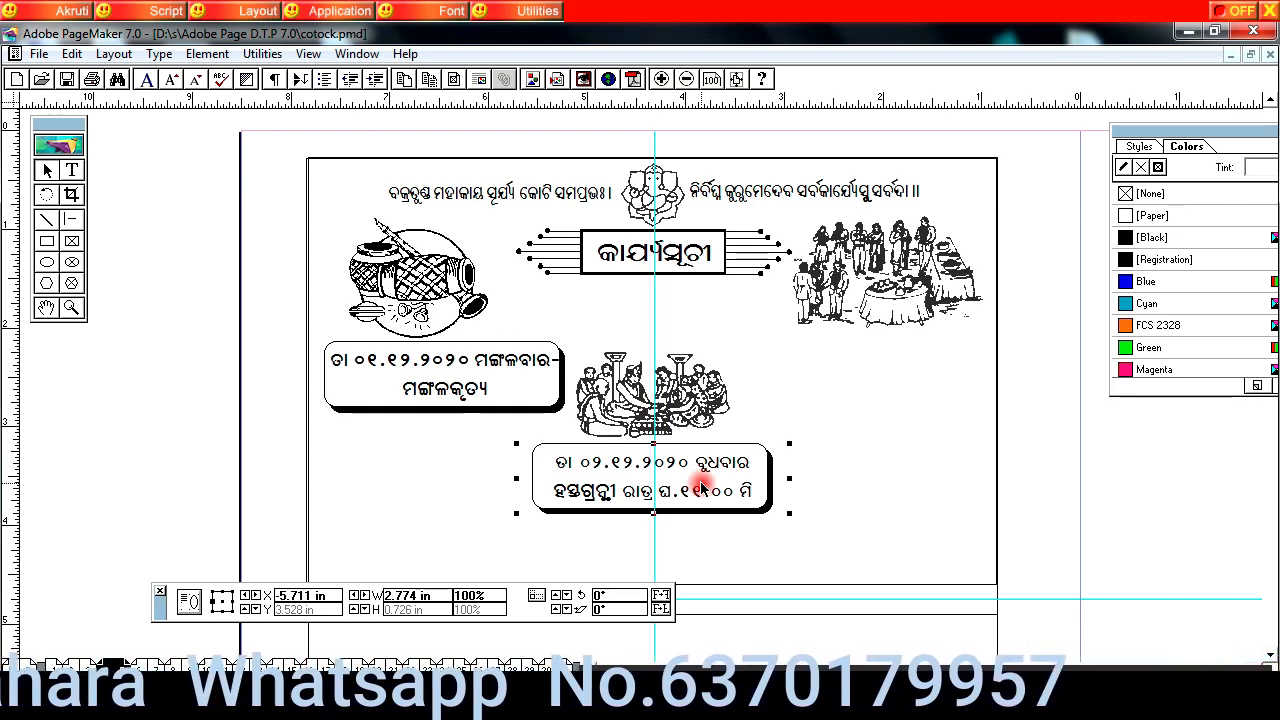
Step: Paste the blank rounded box beneath the banquet picture, nudging it right and up, and add the well-wishers' line along the upper frame's bottom
click(899, 527)
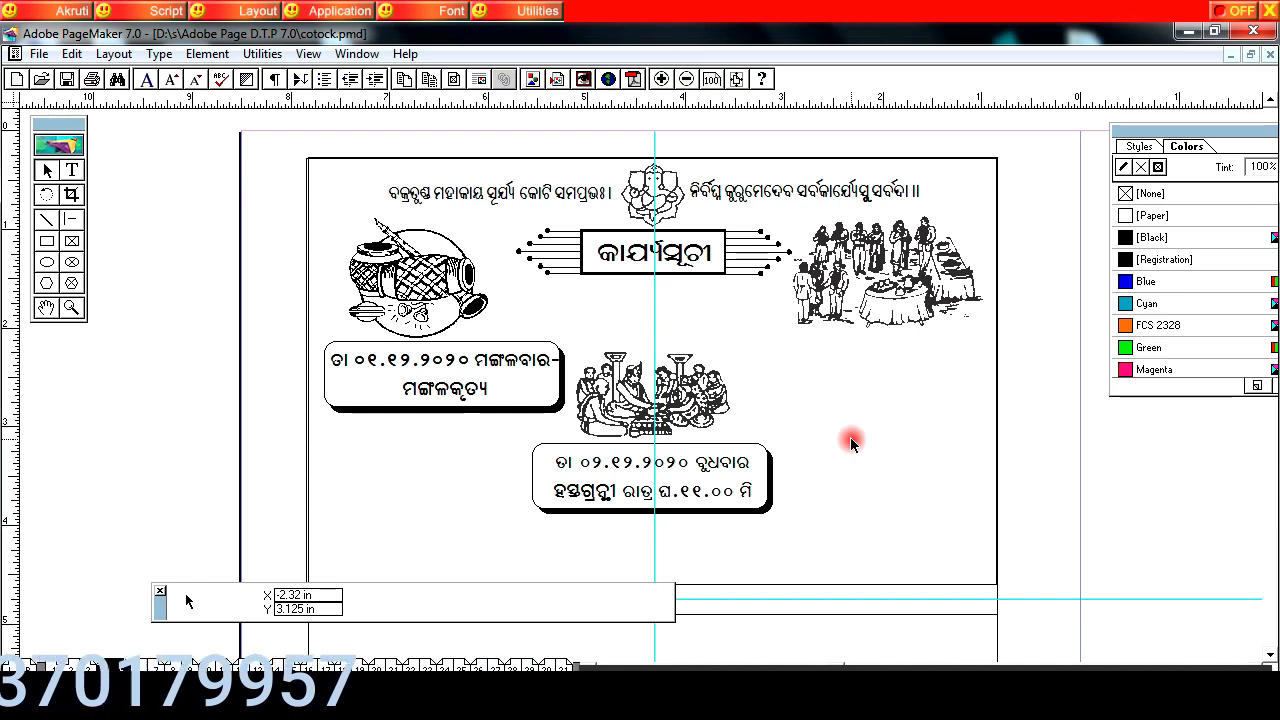
key(ctrl+v)
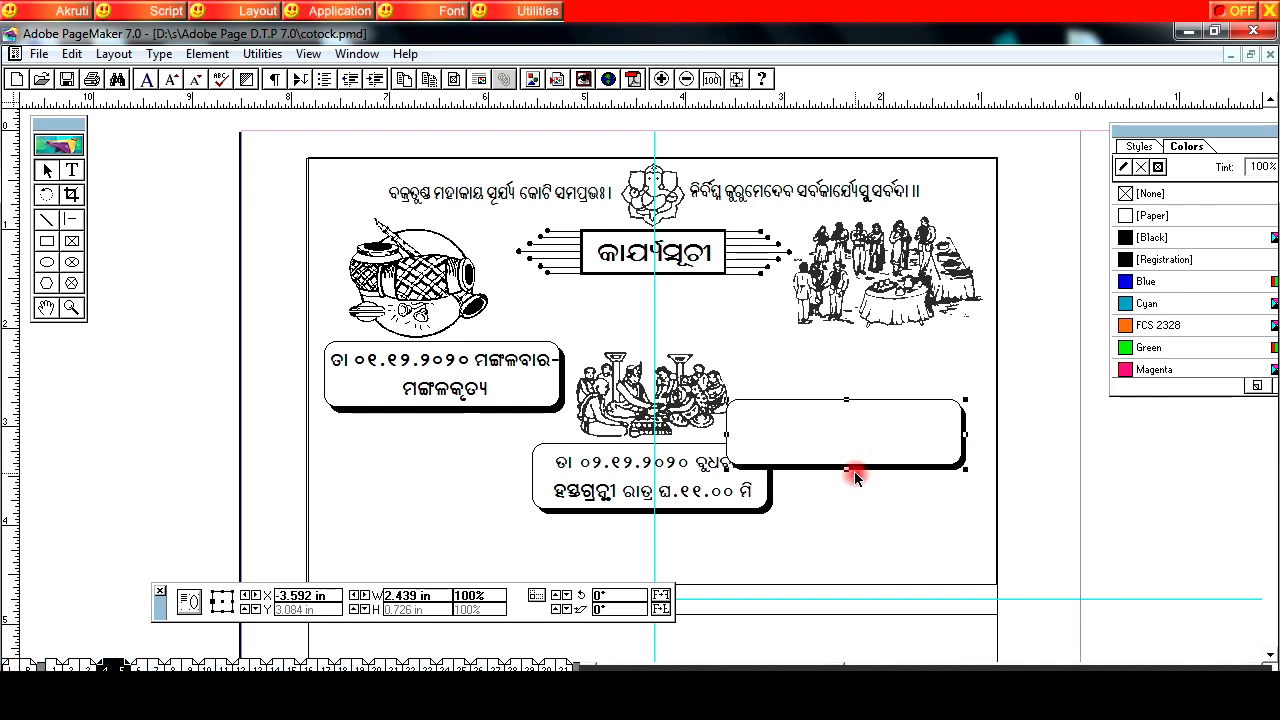
drag(854, 467, 863, 420)
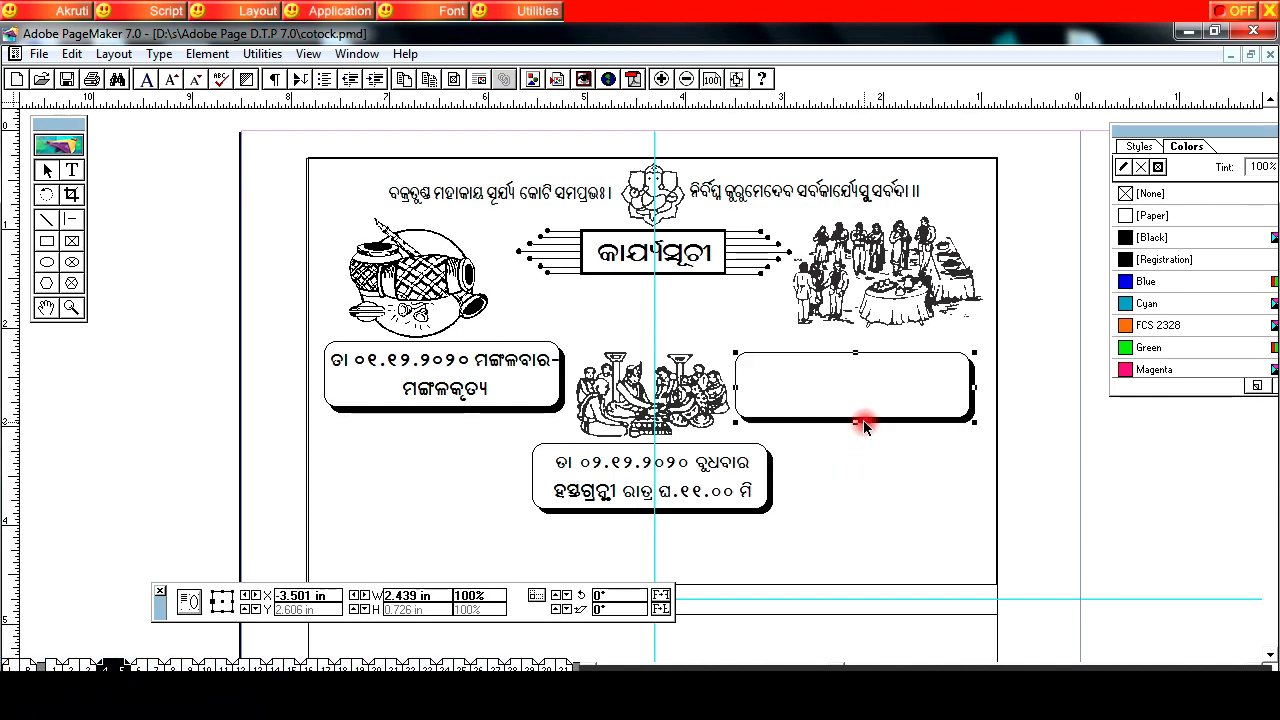
key(Right)
key(Right)
key(Right)
key(Right)
key(Right)
key(Right)
key(Right)
key(Right)
key(Right)
key(Right)
key(Right)
key(Up)
key(Up)
key(Up)
key(Up)
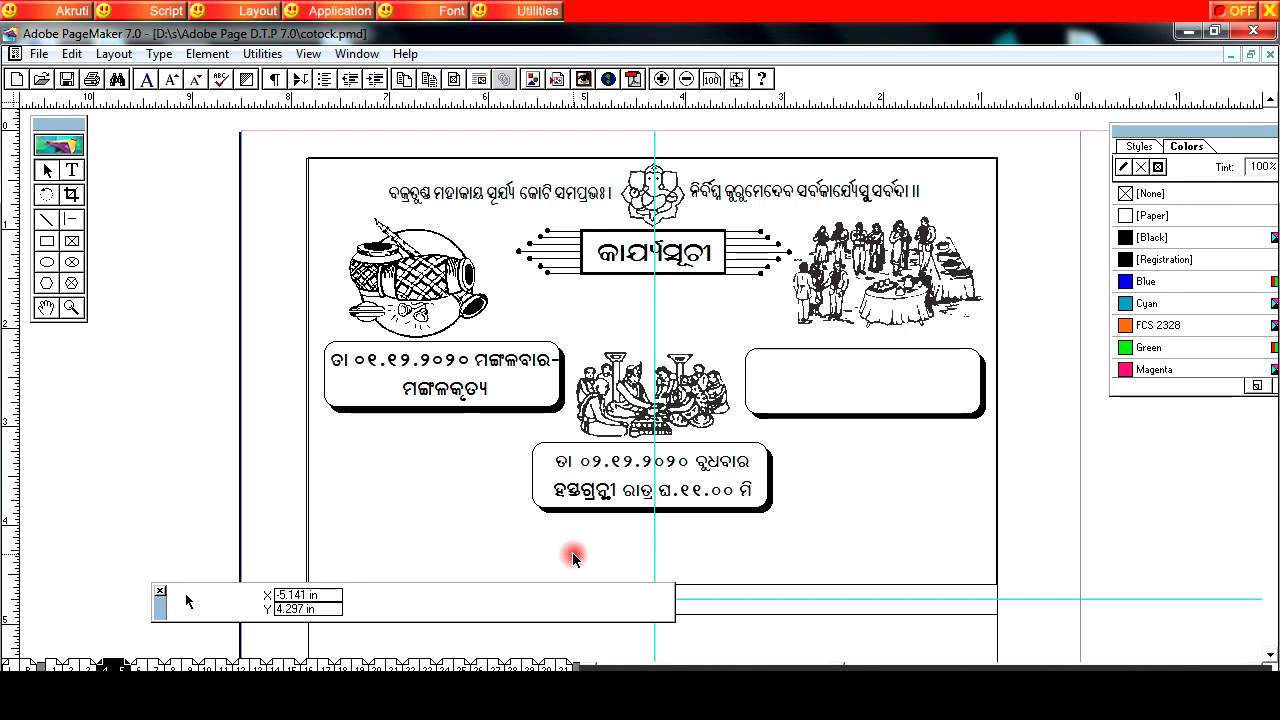
key(ctrl+v)
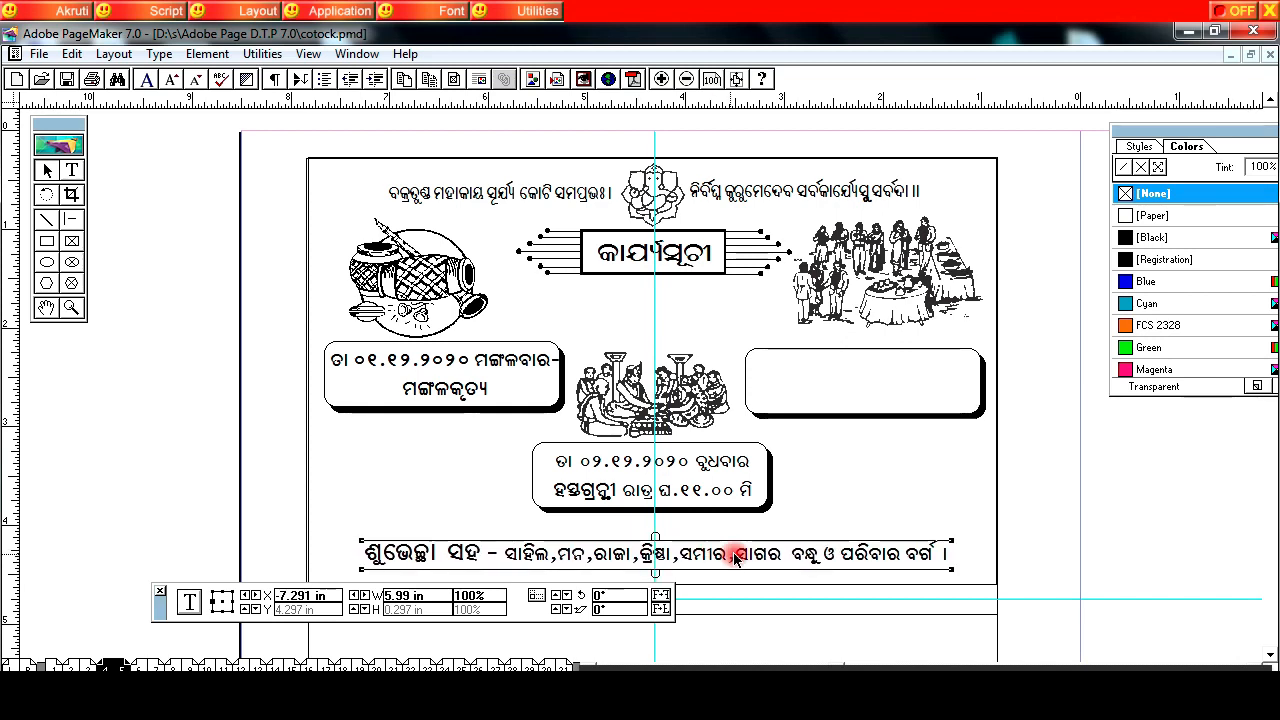
Step: Paste the heading ଓଁ ଶ୍ରୀ ଶ୍ରୀ ପ୍ରଜାପତୟେ ନମଃ with bells at the top of the lower frame and centre it on the vertical guide
click(45, 310)
drag(499, 480, 397, 289)
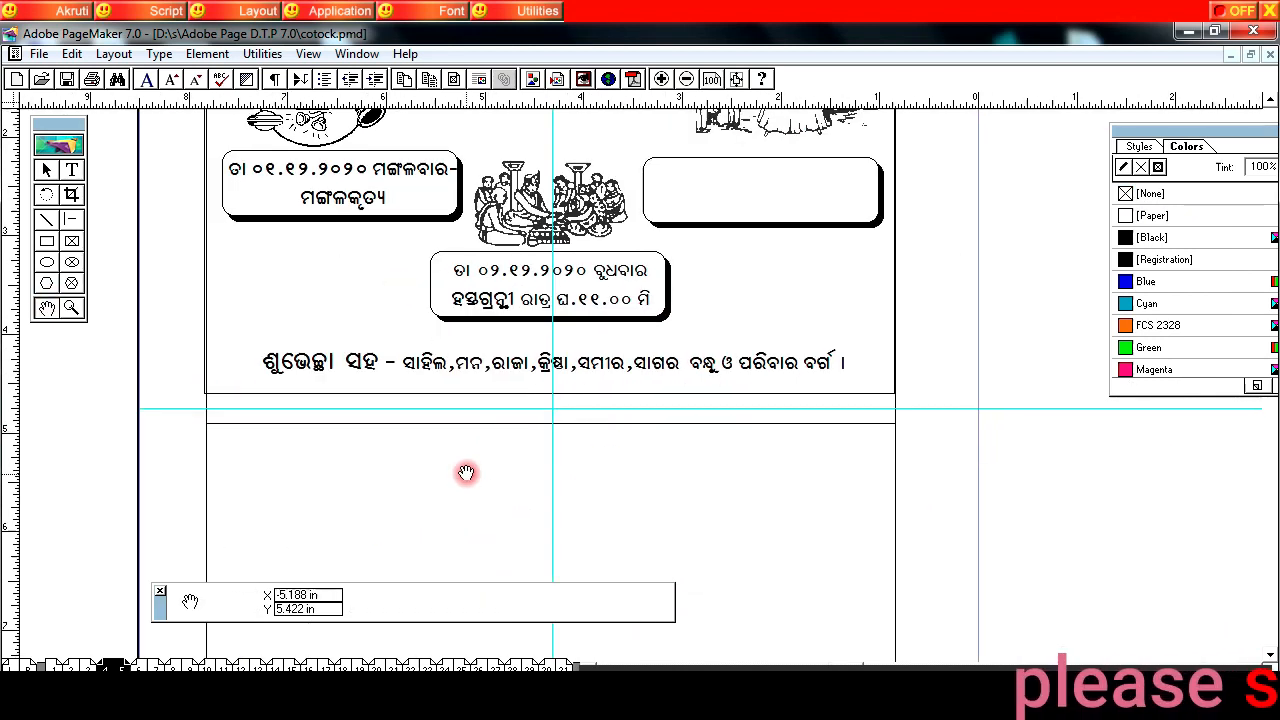
drag(484, 486, 523, 361)
mouse_move(538, 485)
mouse_down()
mouse_move(536, 383)
mouse_move(534, 420)
mouse_move(536, 409)
mouse_up()
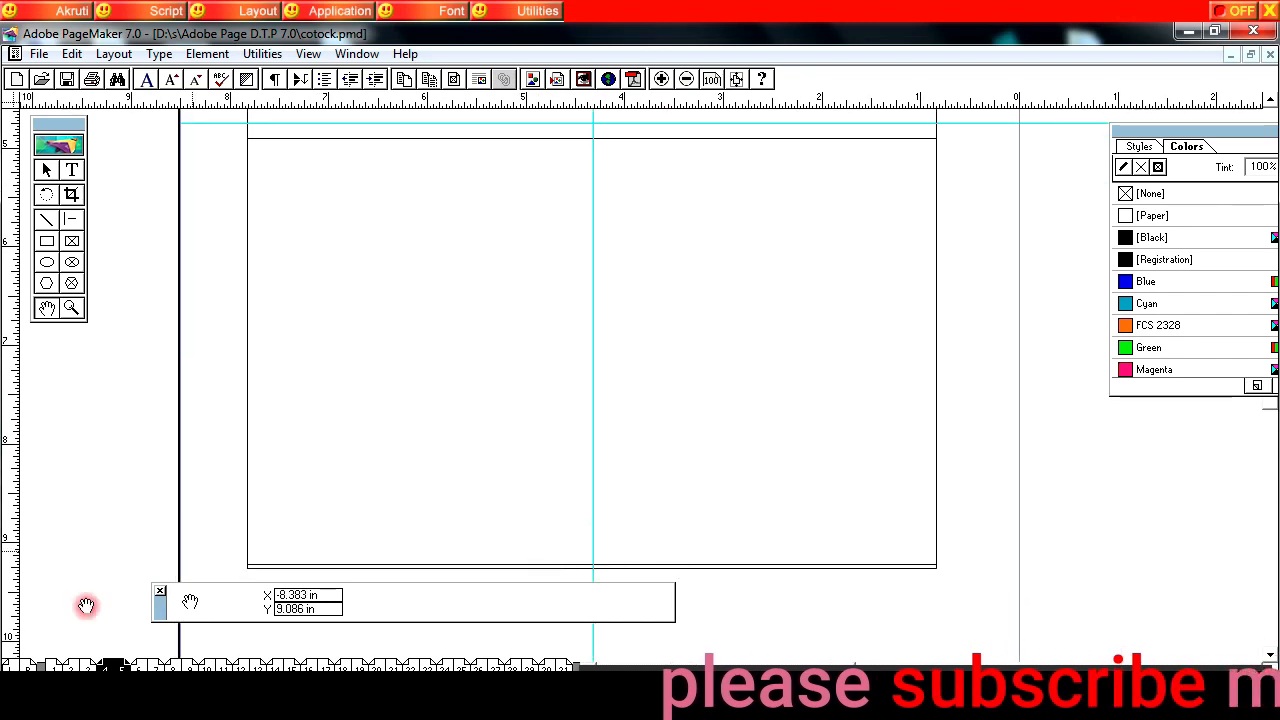
click(46, 171)
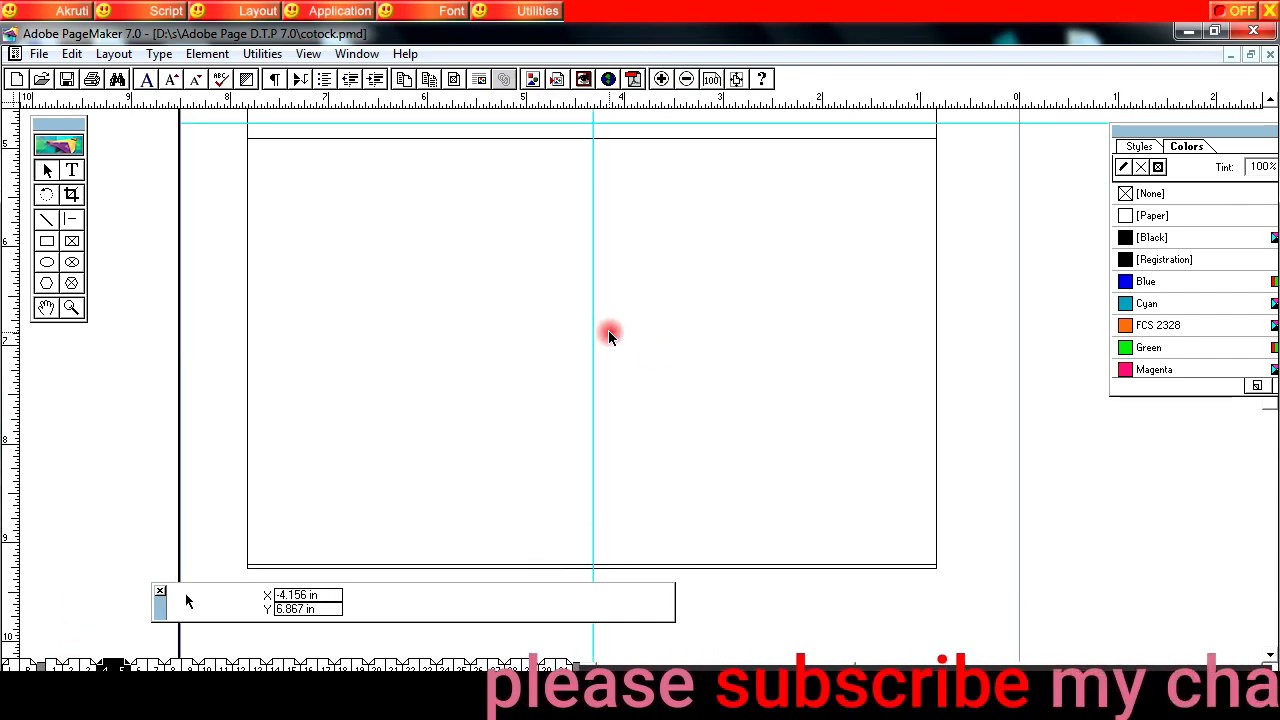
key(ctrl+v)
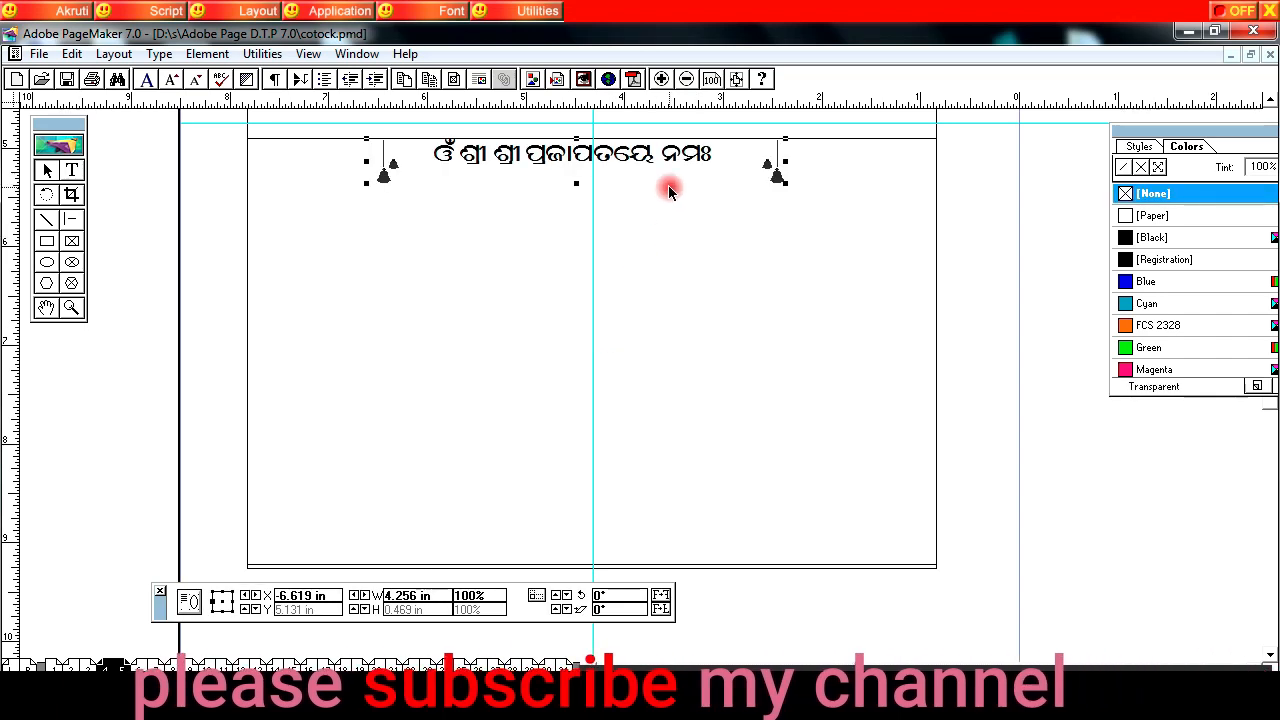
key(Right)
key(Right)
key(Right)
key(Right)
key(Right)
key(Right)
key(Right)
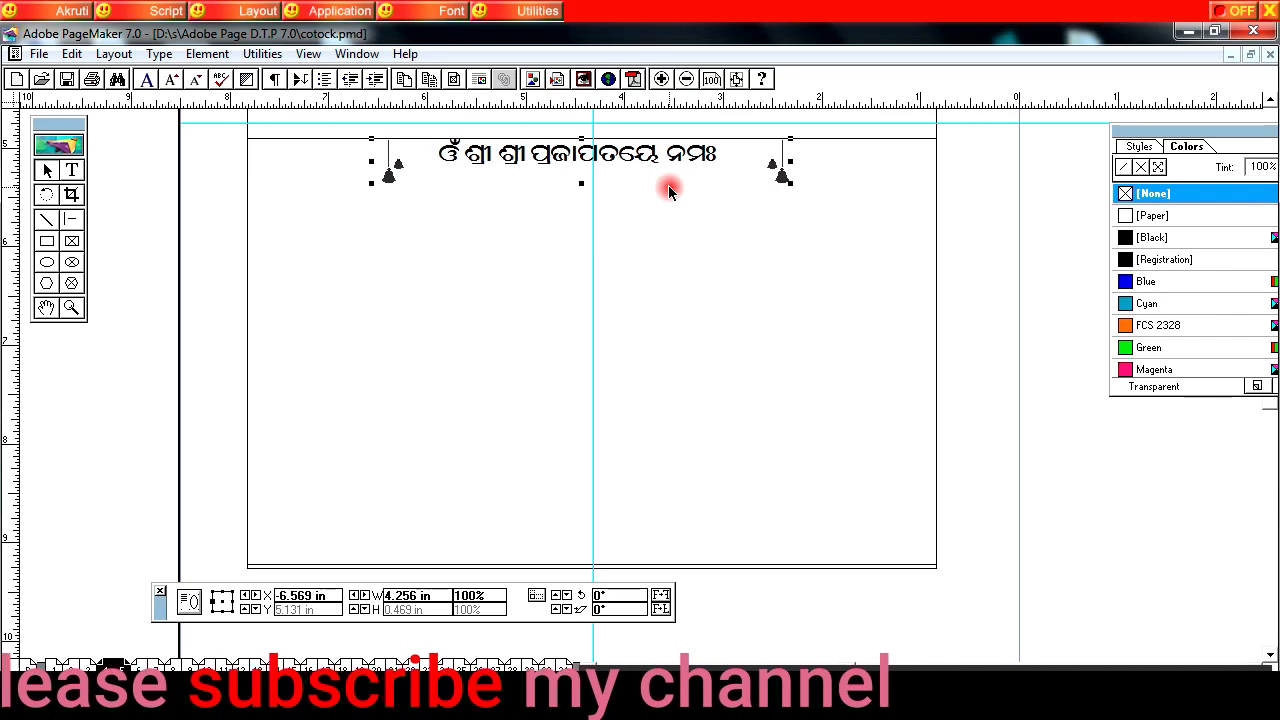
key(Right)
key(Right)
key(Right)
key(Right)
key(Right)
key(Right)
key(Right)
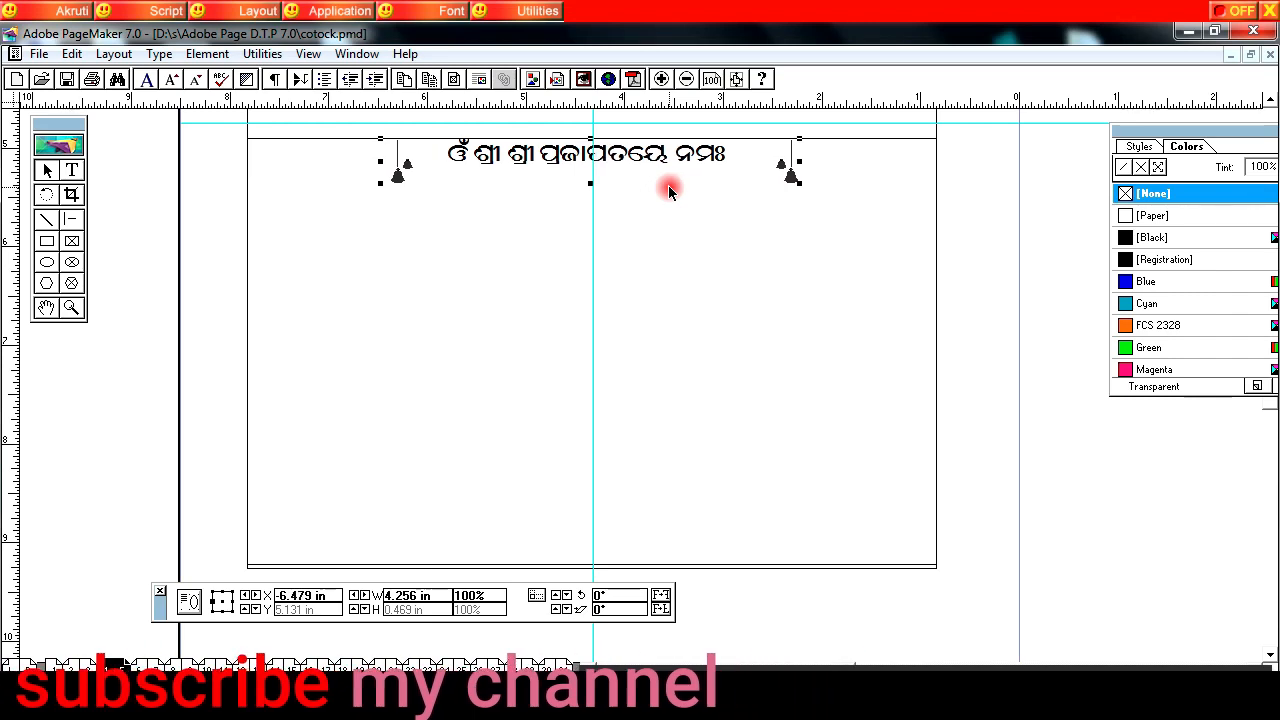
click(509, 328)
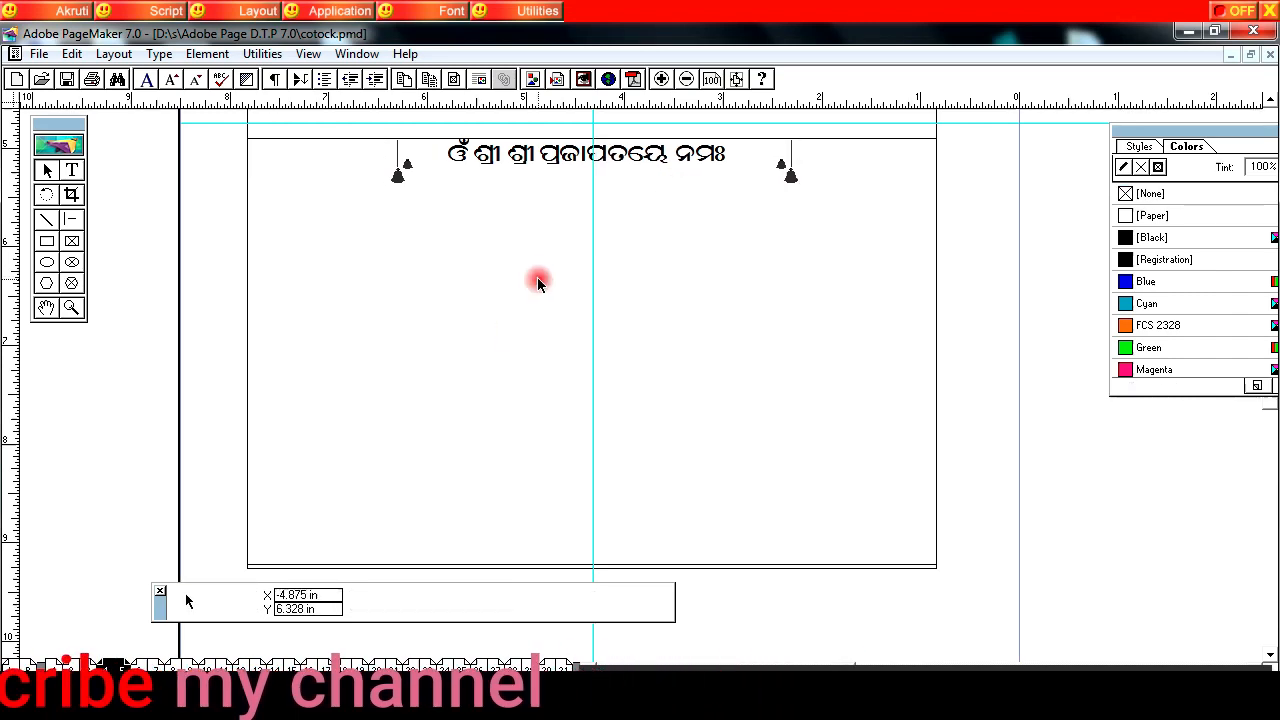
Step: Paste the invitation text dated ୦୨.୧୨.୨୦୨୦ beneath the heading and nudge it right to centre it on the vertical guide
key(ctrl+v)
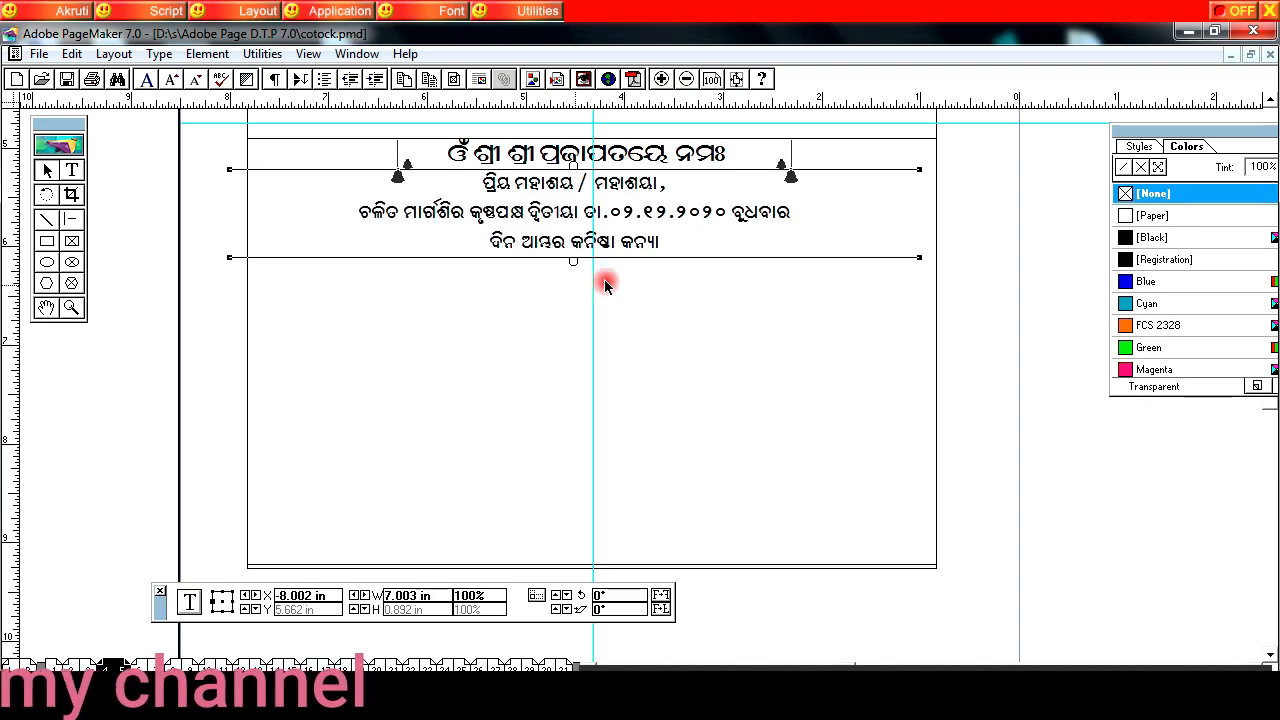
key(Right)
key(Right)
key(Right)
key(Right)
key(Right)
key(Right)
key(Right)
key(Right)
key(Right)
key(Right)
key(Right)
key(Right)
key(Right)
key(Right)
key(Right)
key(Right)
key(Right)
key(Right)
click(634, 290)
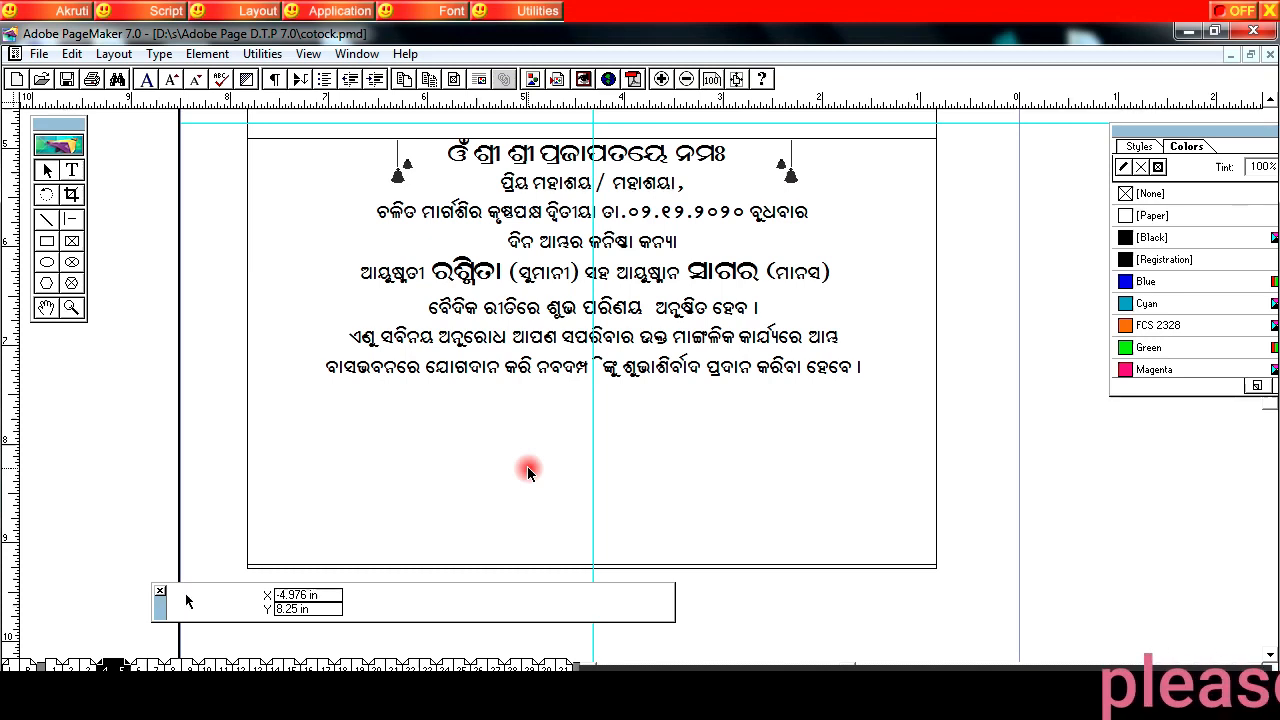
Step: Add the hosts' name and address block beneath the invitation text and shift it right onto the vertical guide
click(527, 468)
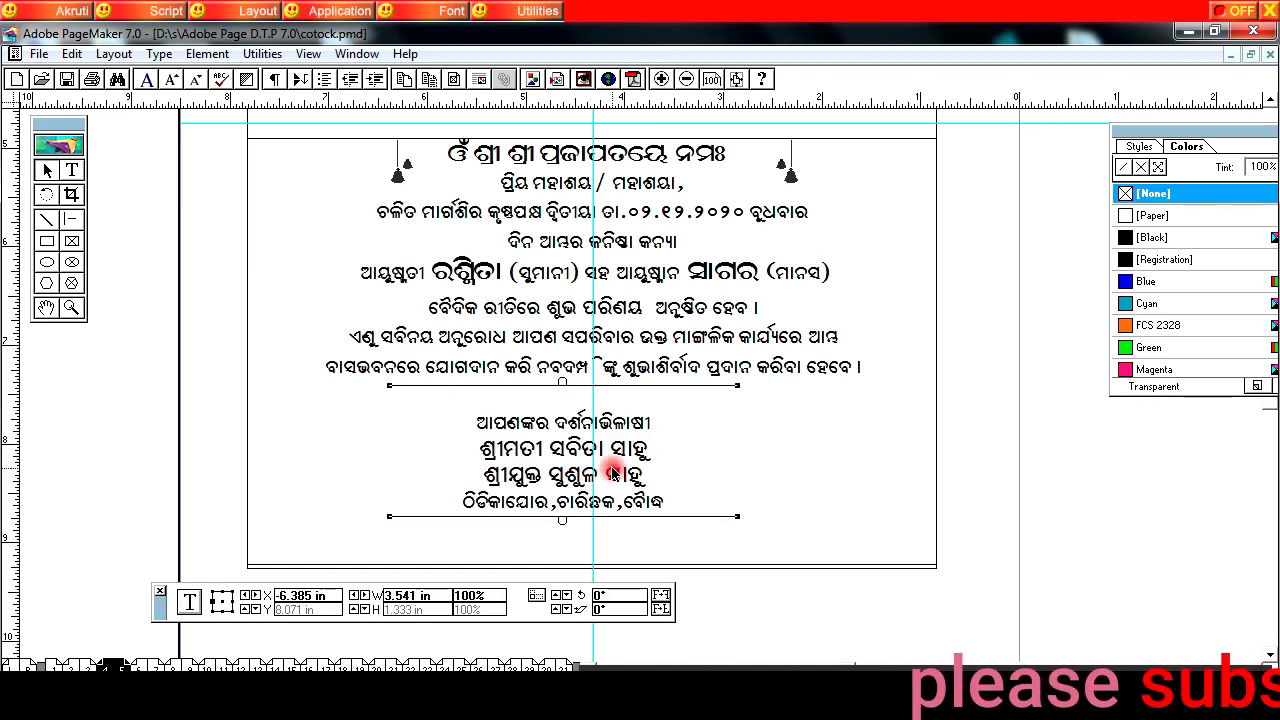
drag(615, 475, 646, 476)
click(437, 485)
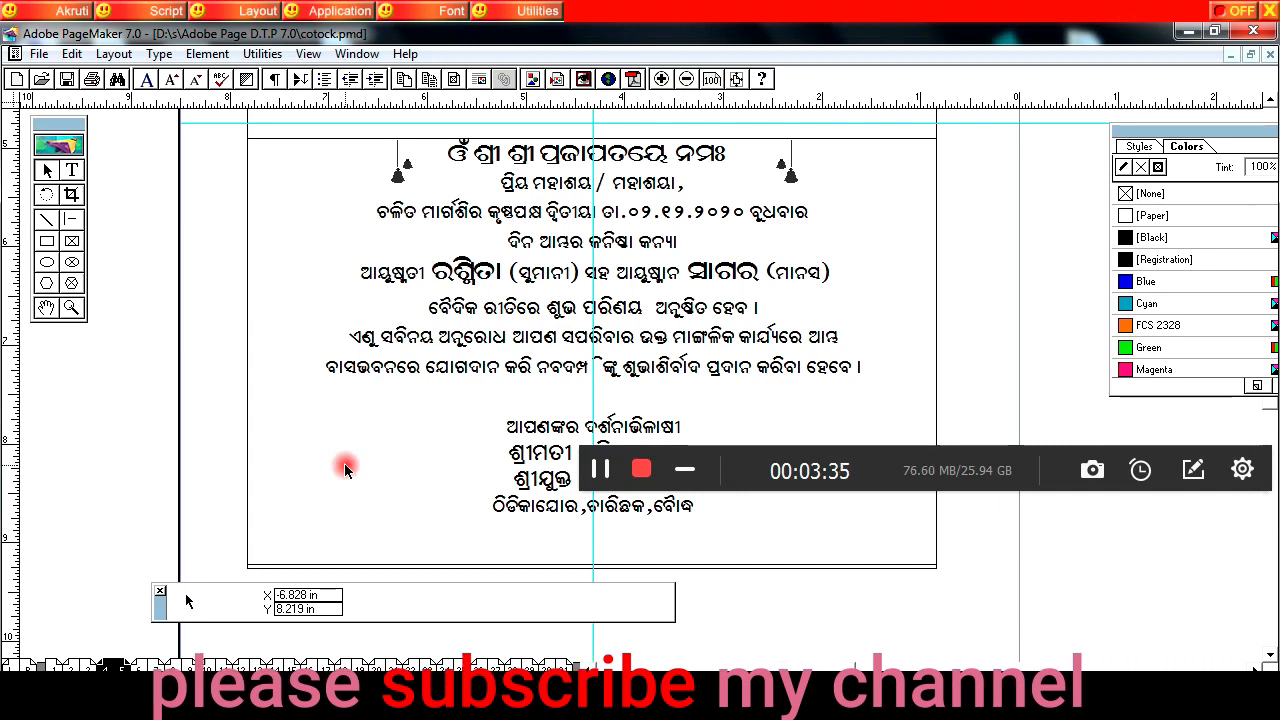
Step: Paste the floral divider and place it inside the lower frame's bottom-left corner, beside the hosts' block
key(ctrl+v)
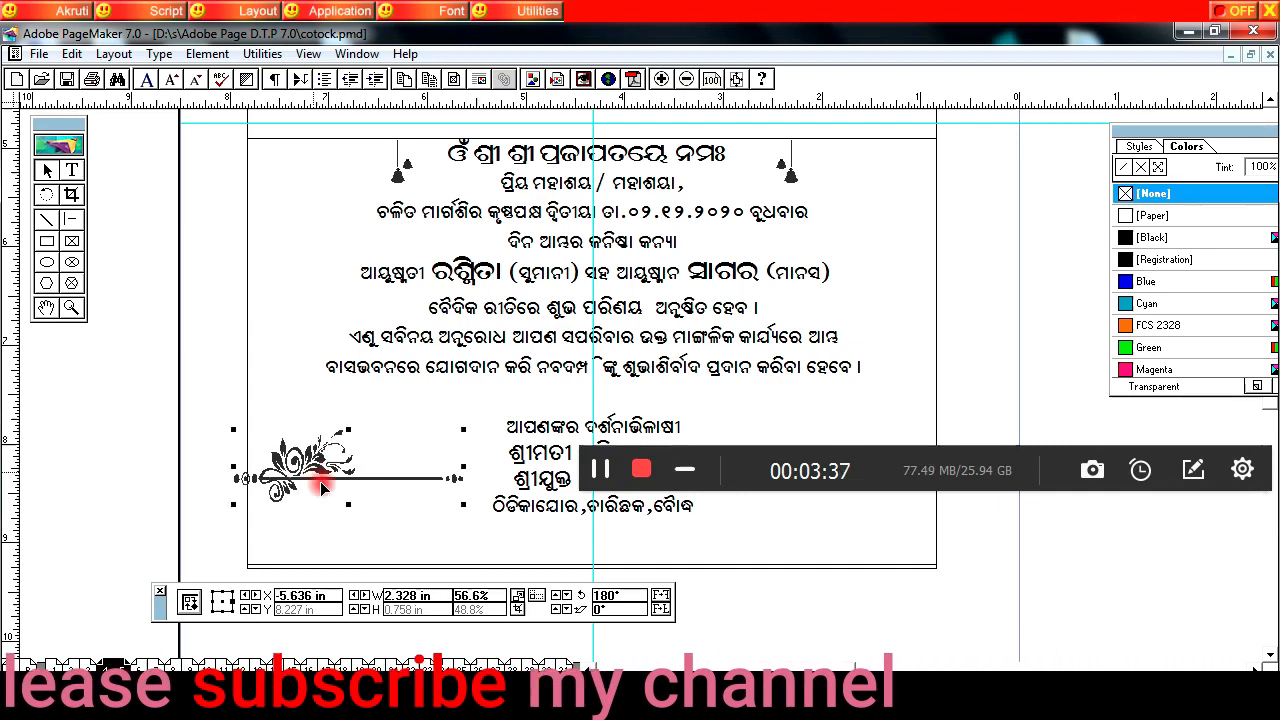
drag(330, 508, 335, 518)
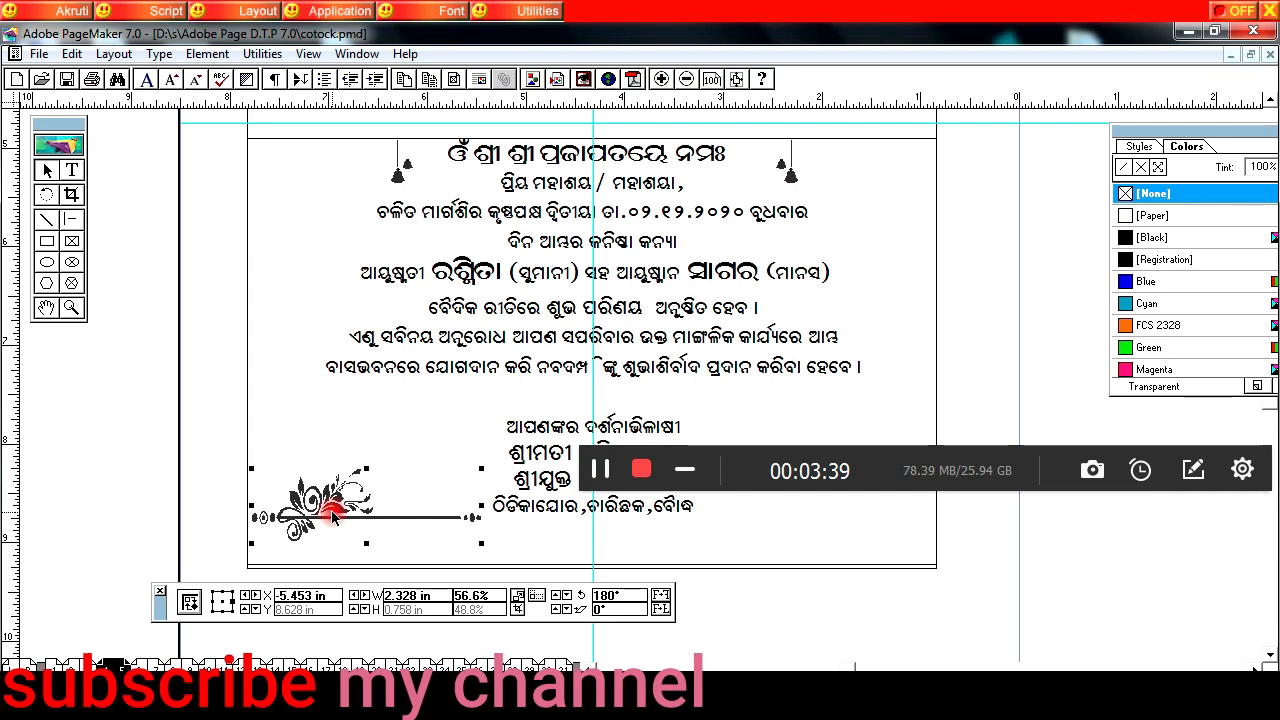
right_click(335, 517)
click(382, 262)
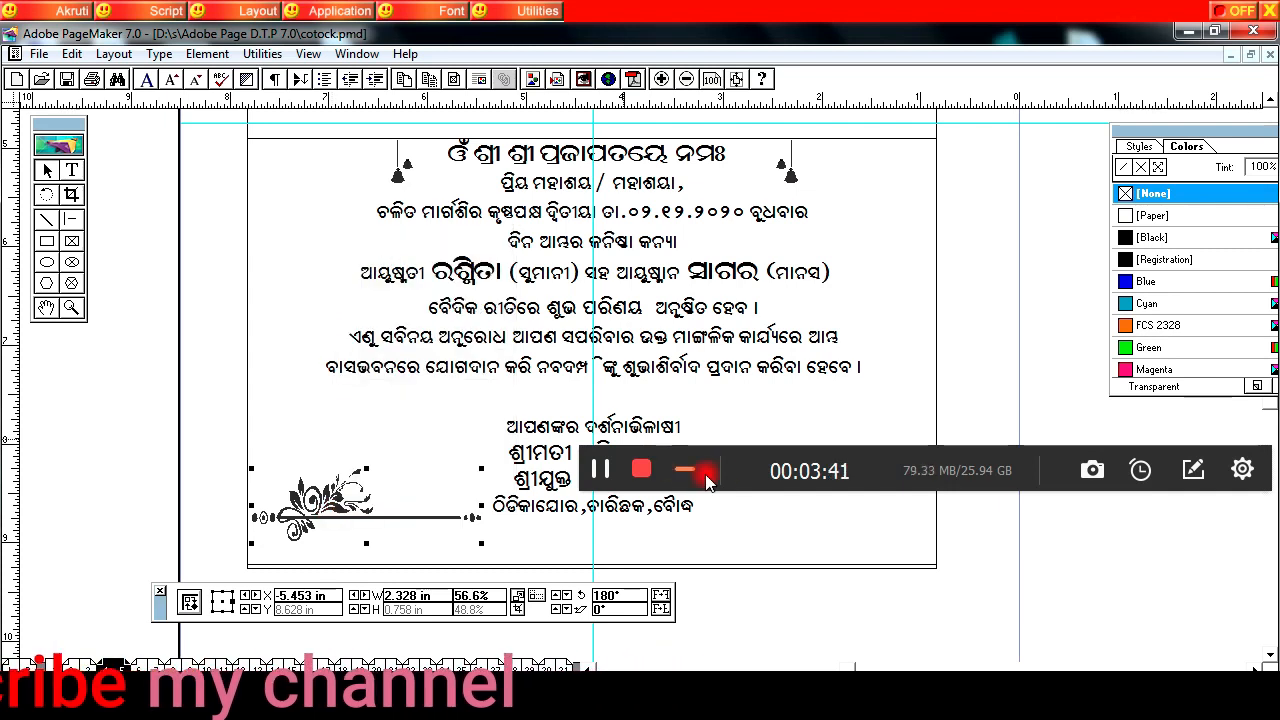
drag(900, 460, 898, 665)
Step: Paste the mirrored floral divider and place it inside the lower frame's bottom-right corner
right_click(790, 158)
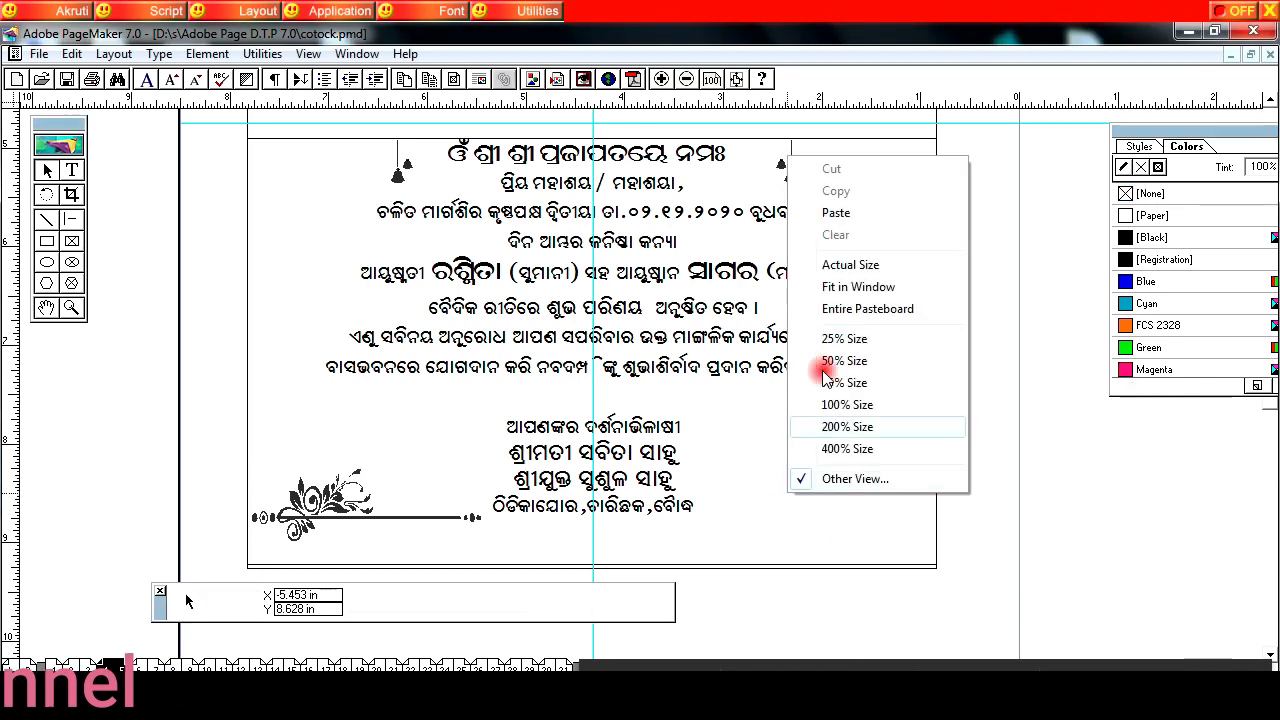
click(832, 213)
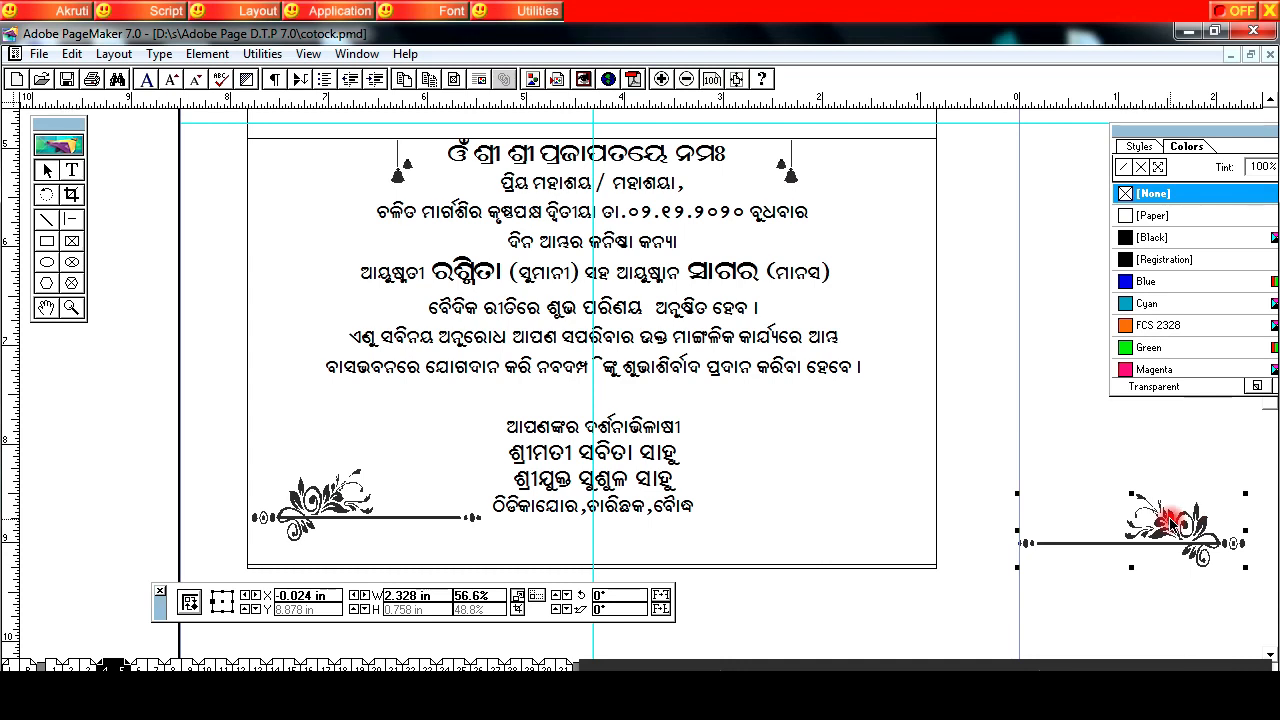
drag(847, 485, 847, 485)
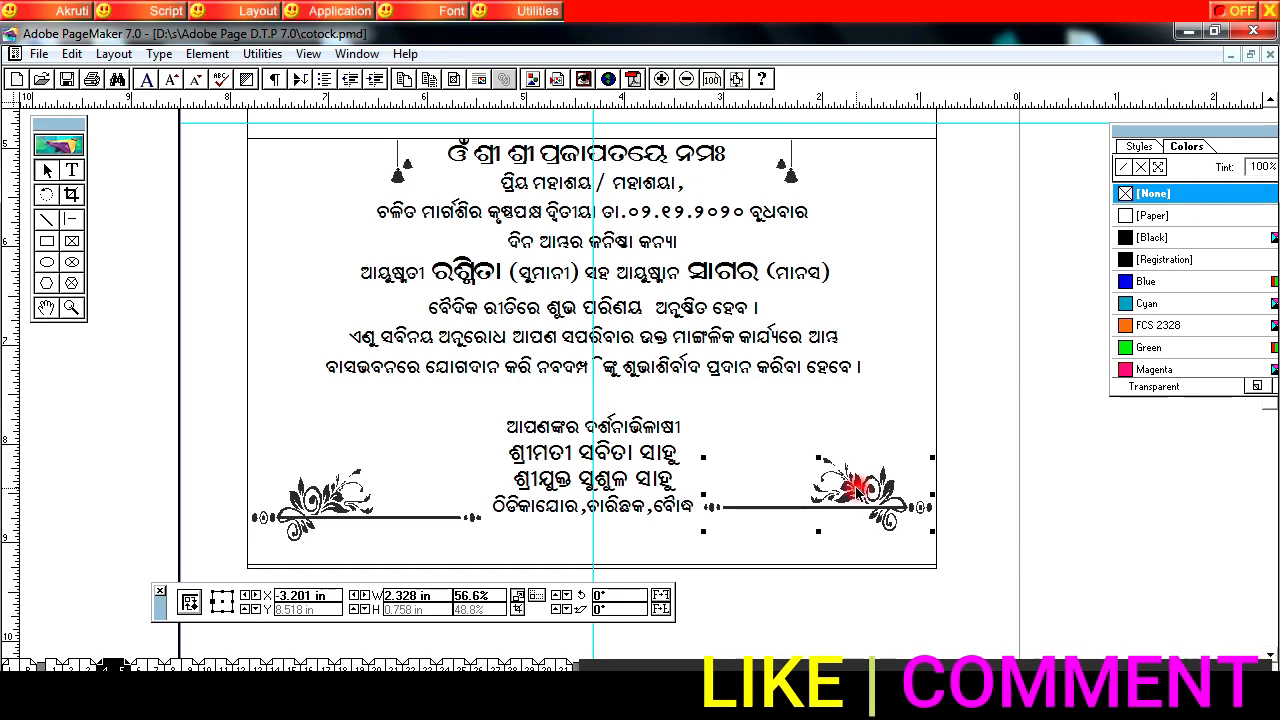
Step: Place the bride picture beside the invitation text and paste the hanging Om ornament in the upper-left corner, shifting the bride right to clear it
click(410, 366)
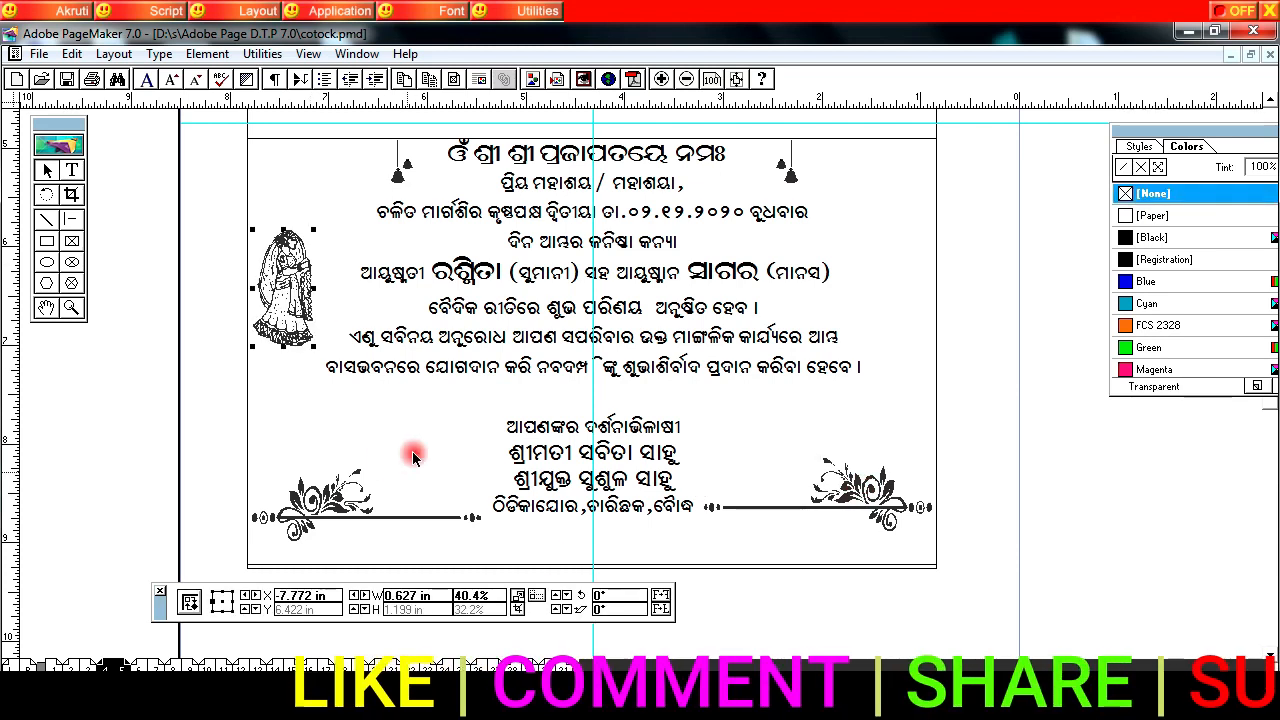
drag(288, 280, 308, 259)
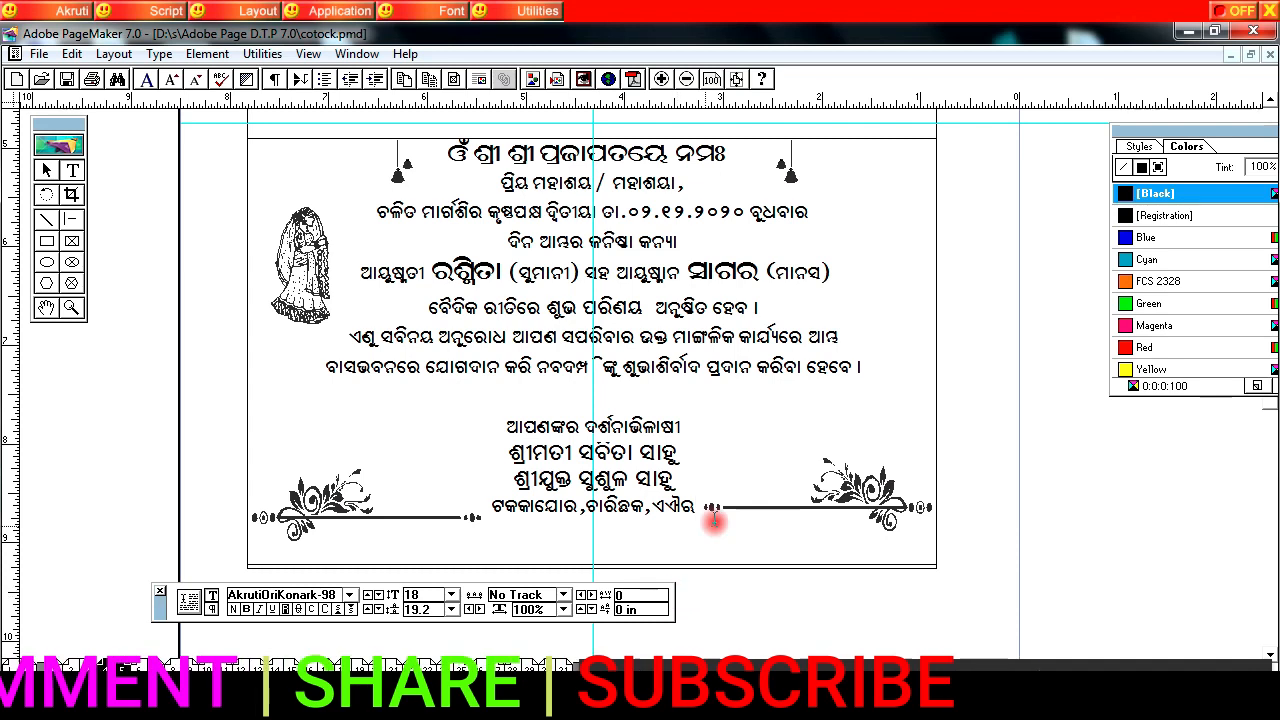
key(shift+F1)
right_click(281, 166)
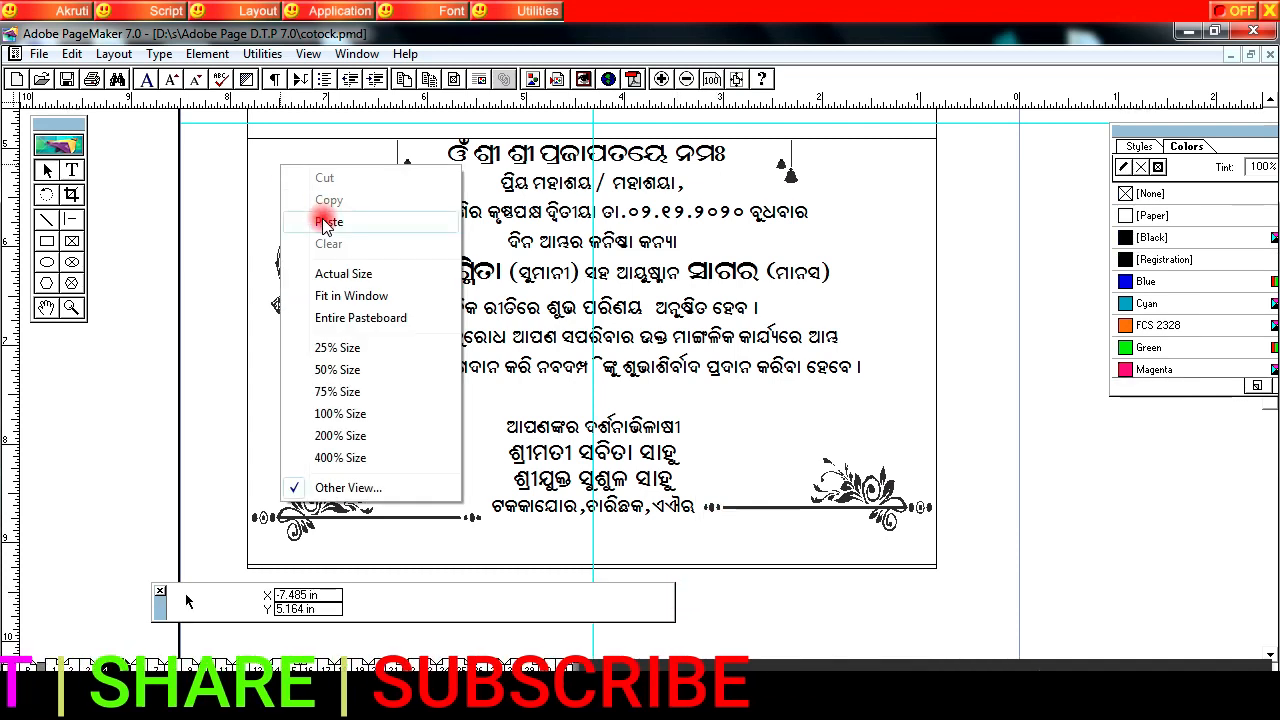
click(328, 221)
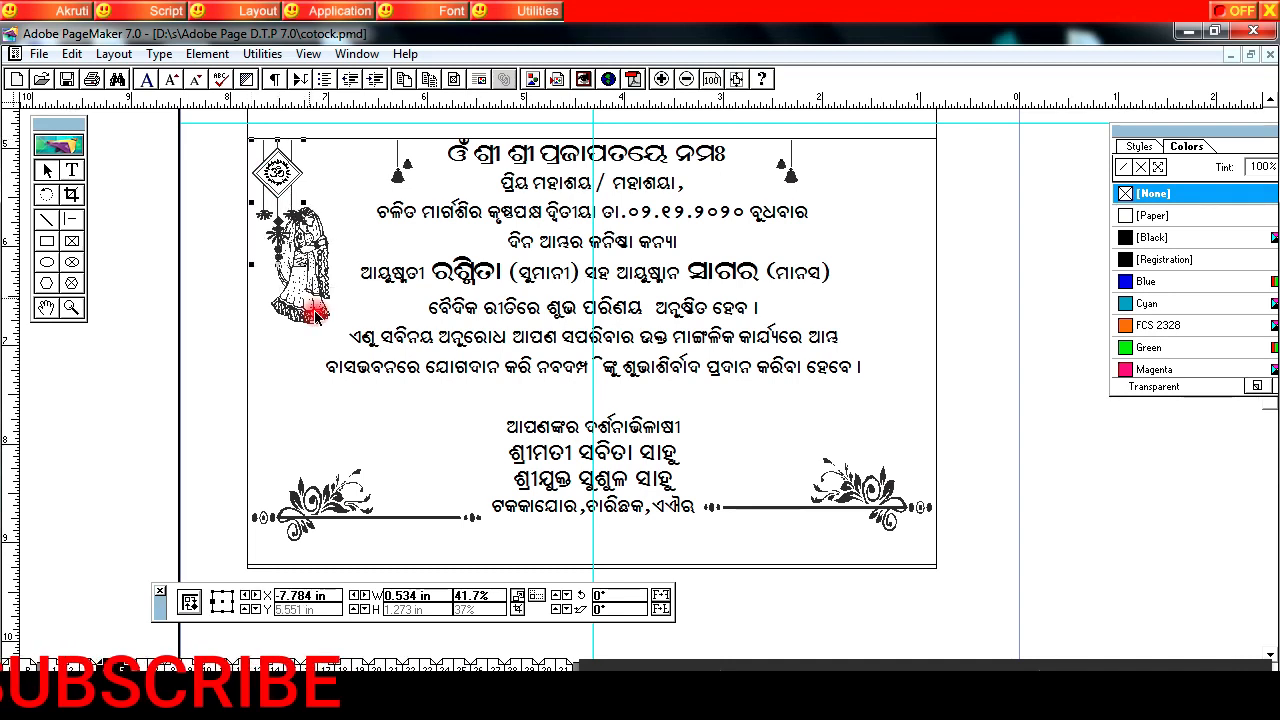
drag(316, 280, 328, 281)
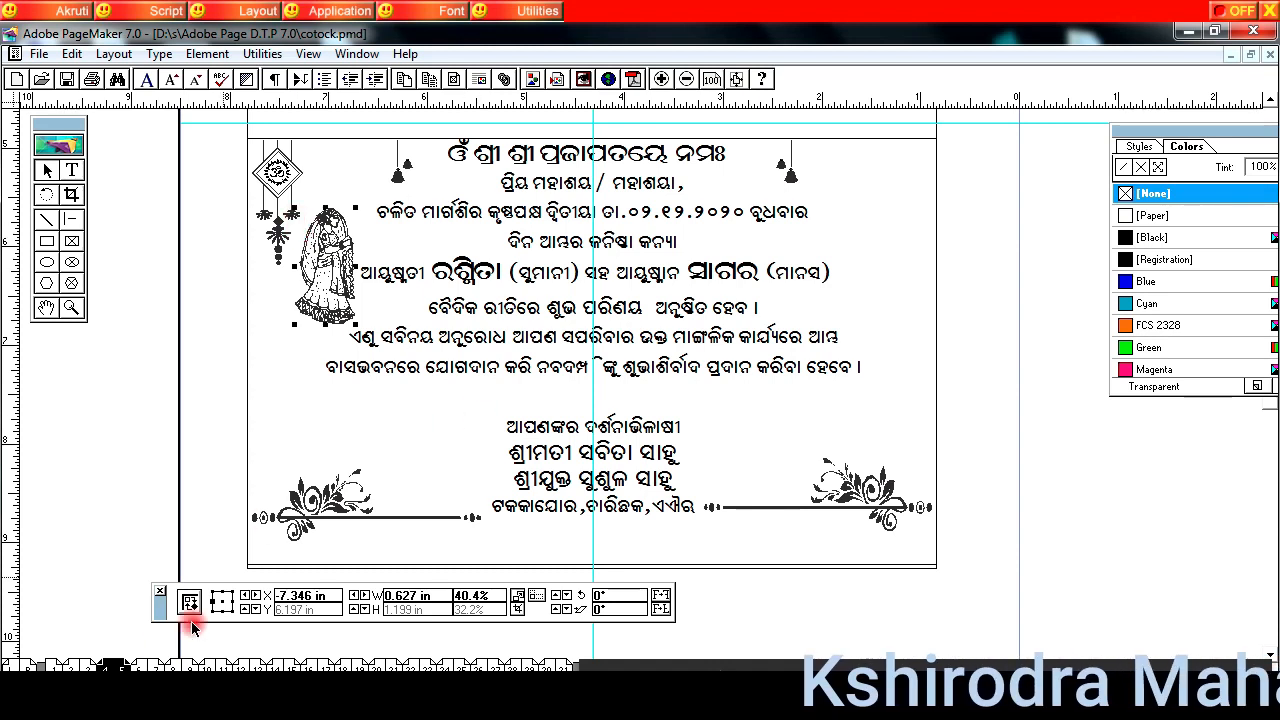
Step: Copy the right-hand hanging Om ornament from the finished card on pages 2-3 and place it in the lower frame's upper-right corner
click(95, 663)
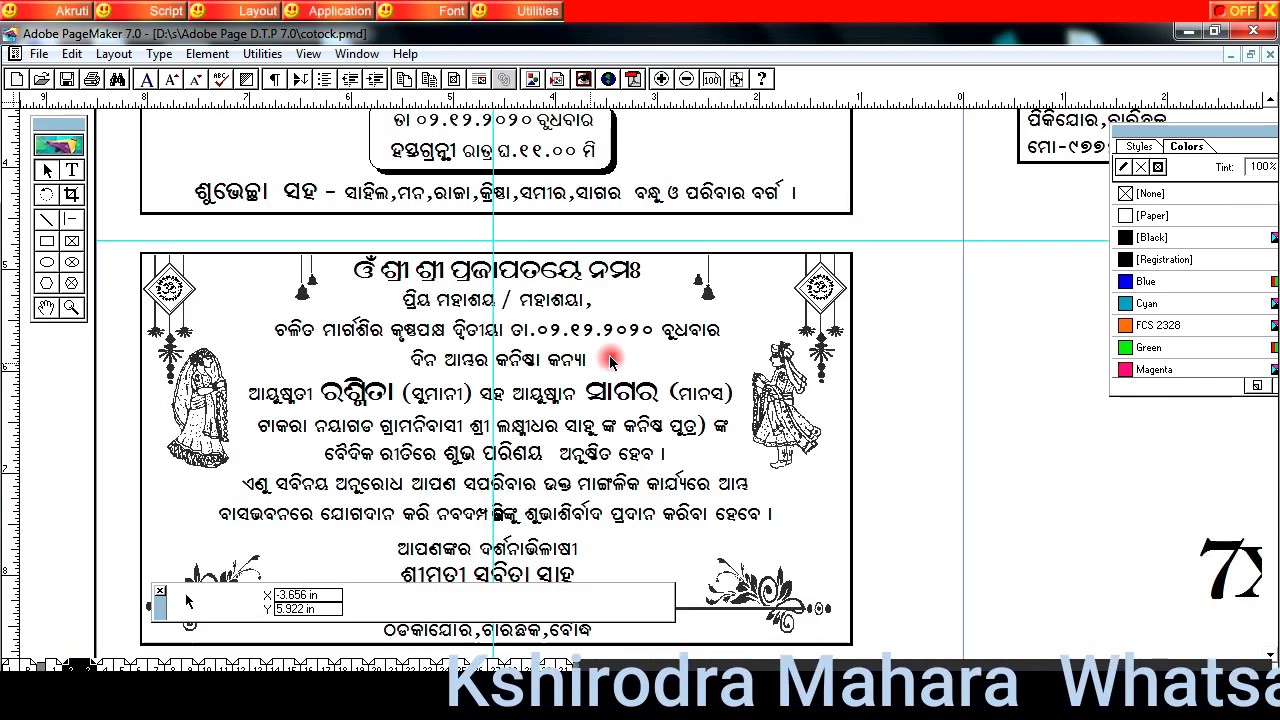
click(810, 292)
right_click(807, 296)
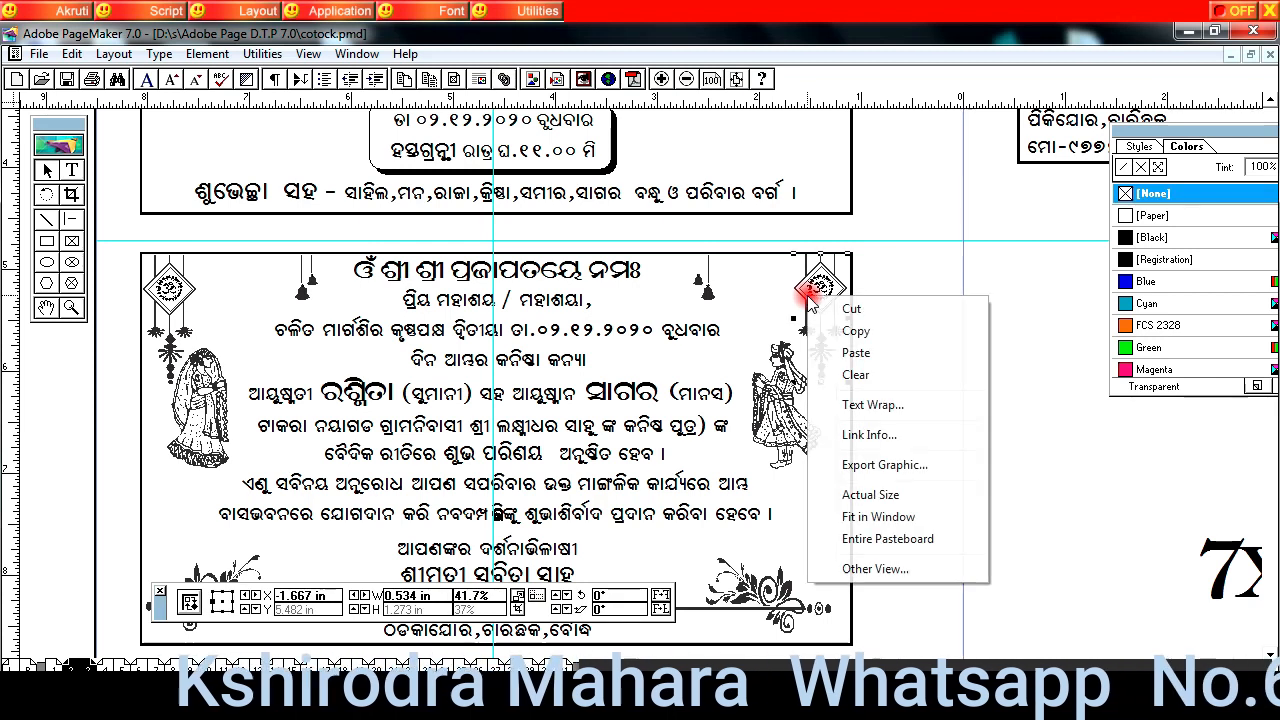
click(853, 333)
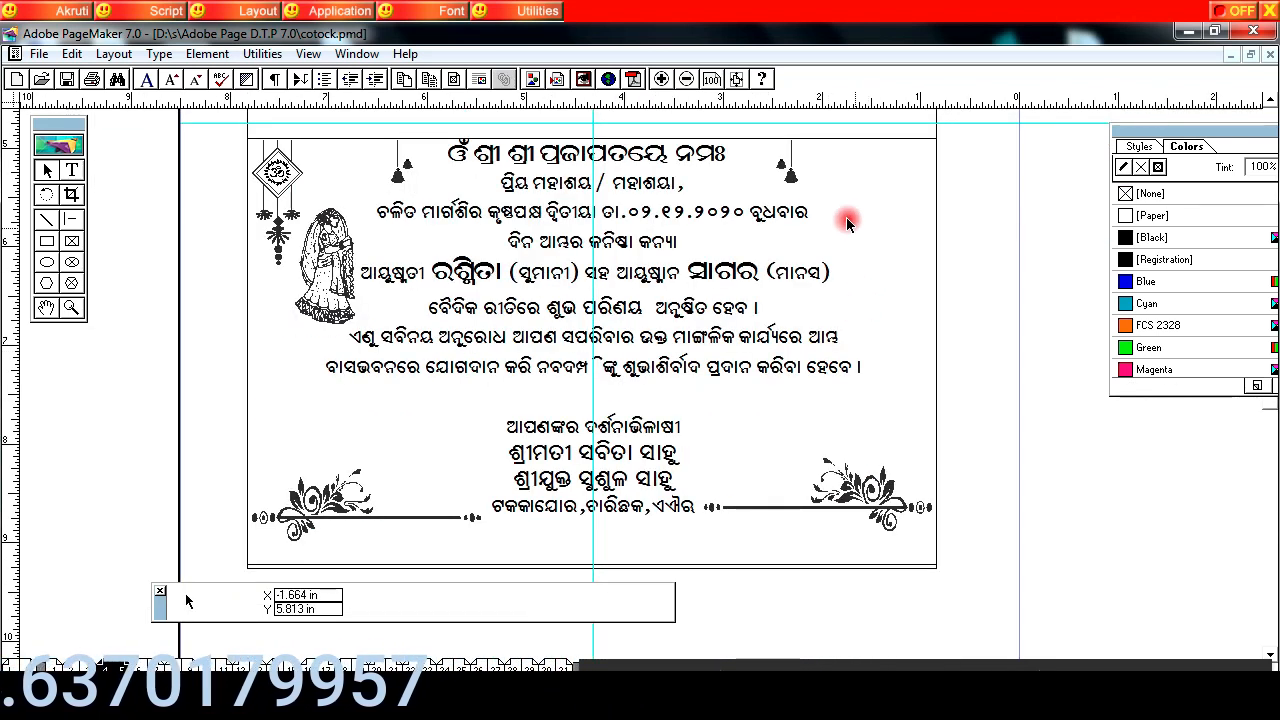
right_click(846, 218)
click(828, 226)
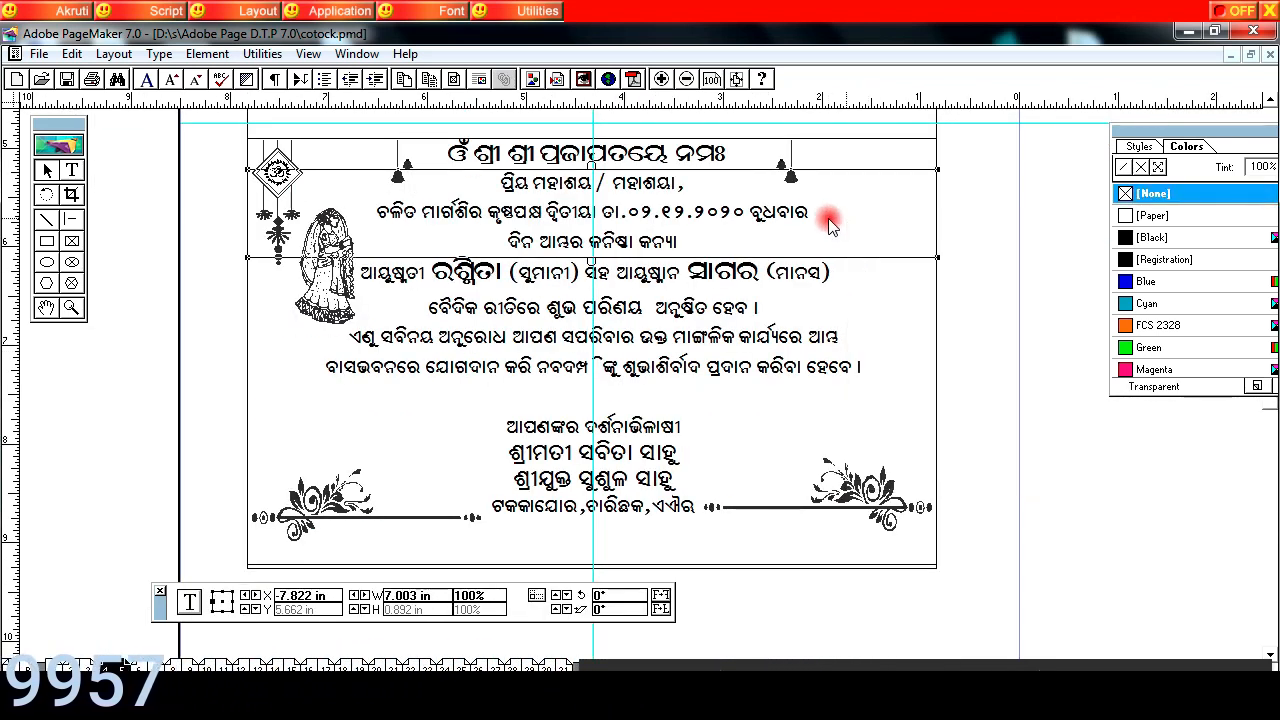
click(856, 281)
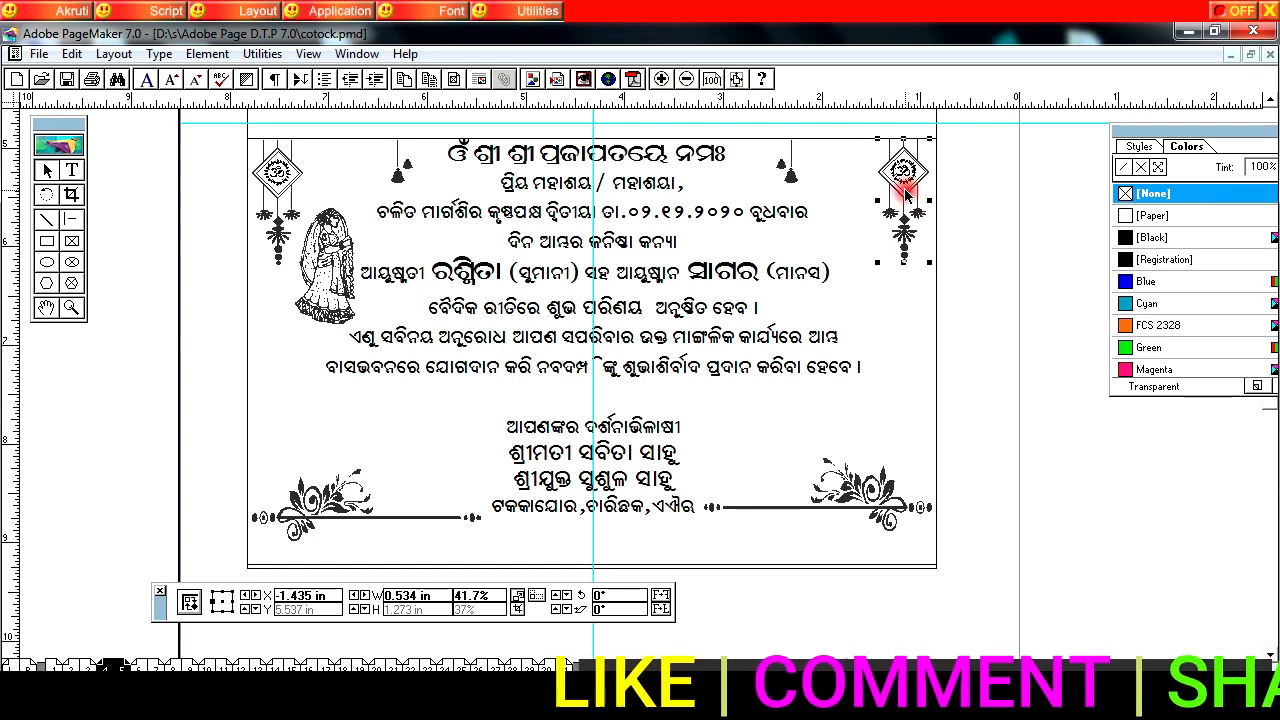
Step: Paste the groom picture and place it to the right of the invitation text, opposite the bride
click(827, 190)
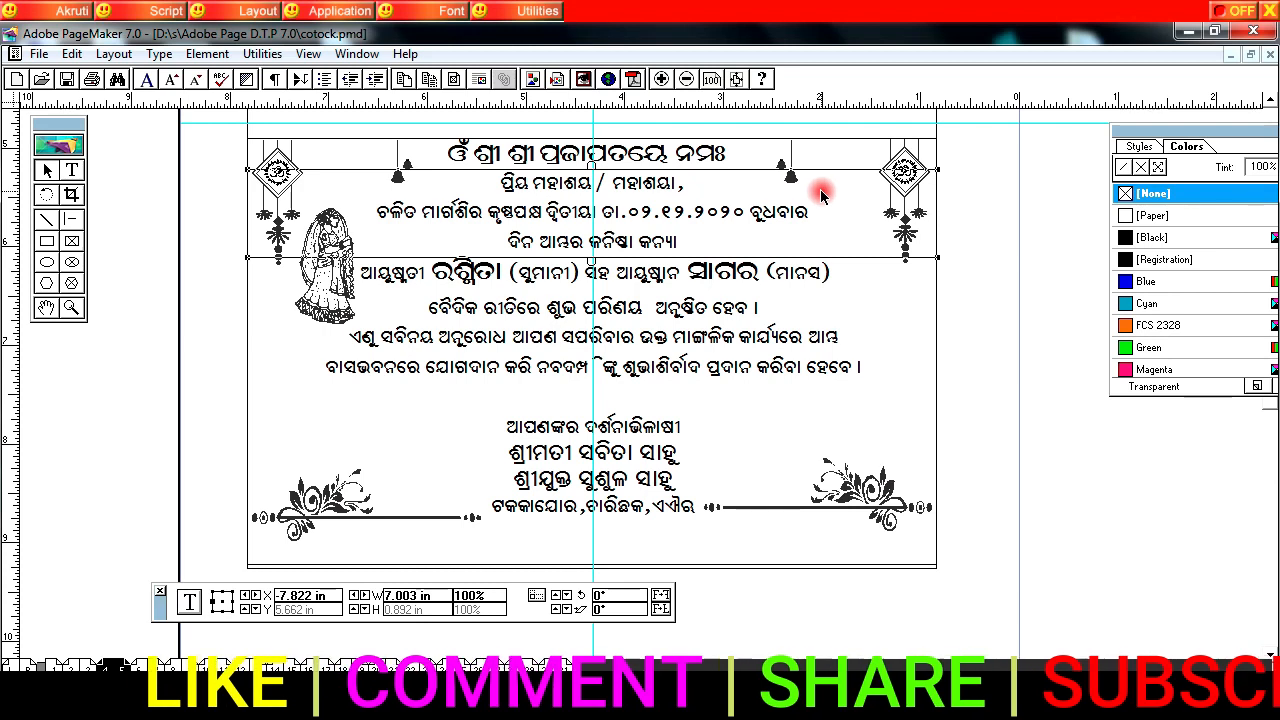
key(ctrl+v)
mouse_move(843, 285)
mouse_down()
mouse_move(851, 229)
mouse_move(851, 267)
mouse_up()
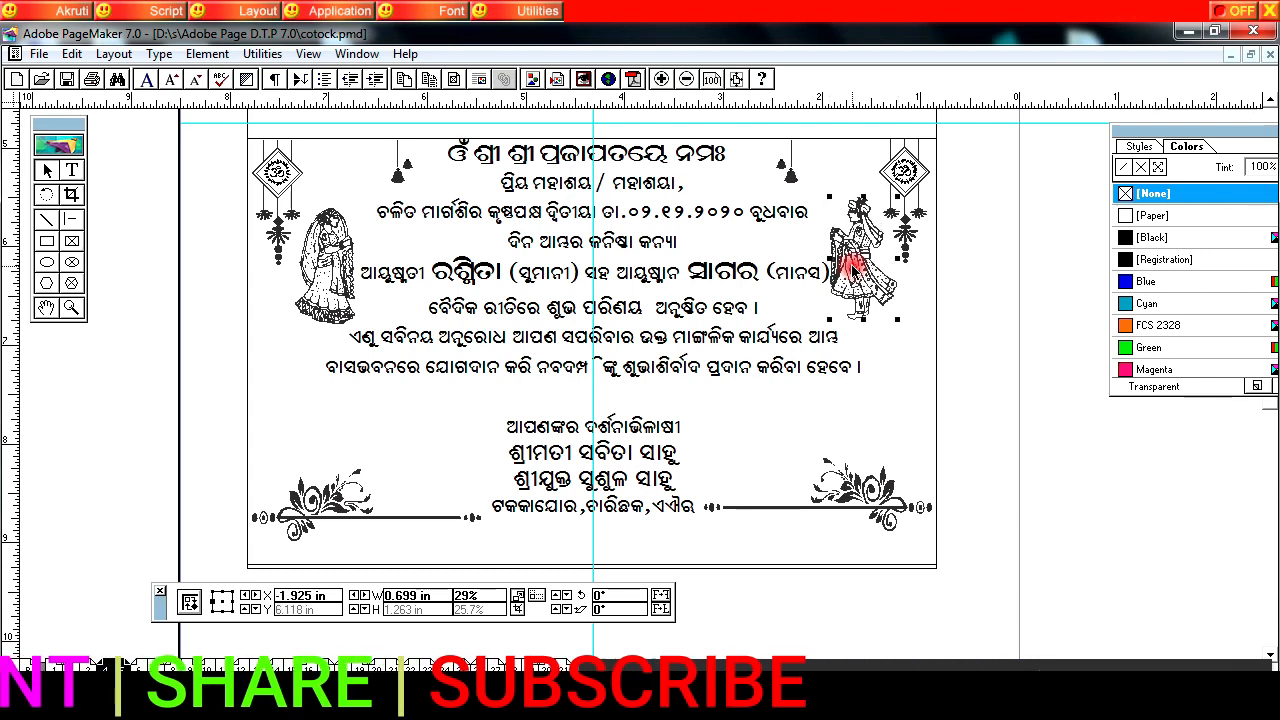
Step: Examine the arrangement of the upper and lower card panels
click(46, 307)
drag(507, 368, 460, 520)
drag(559, 314, 535, 460)
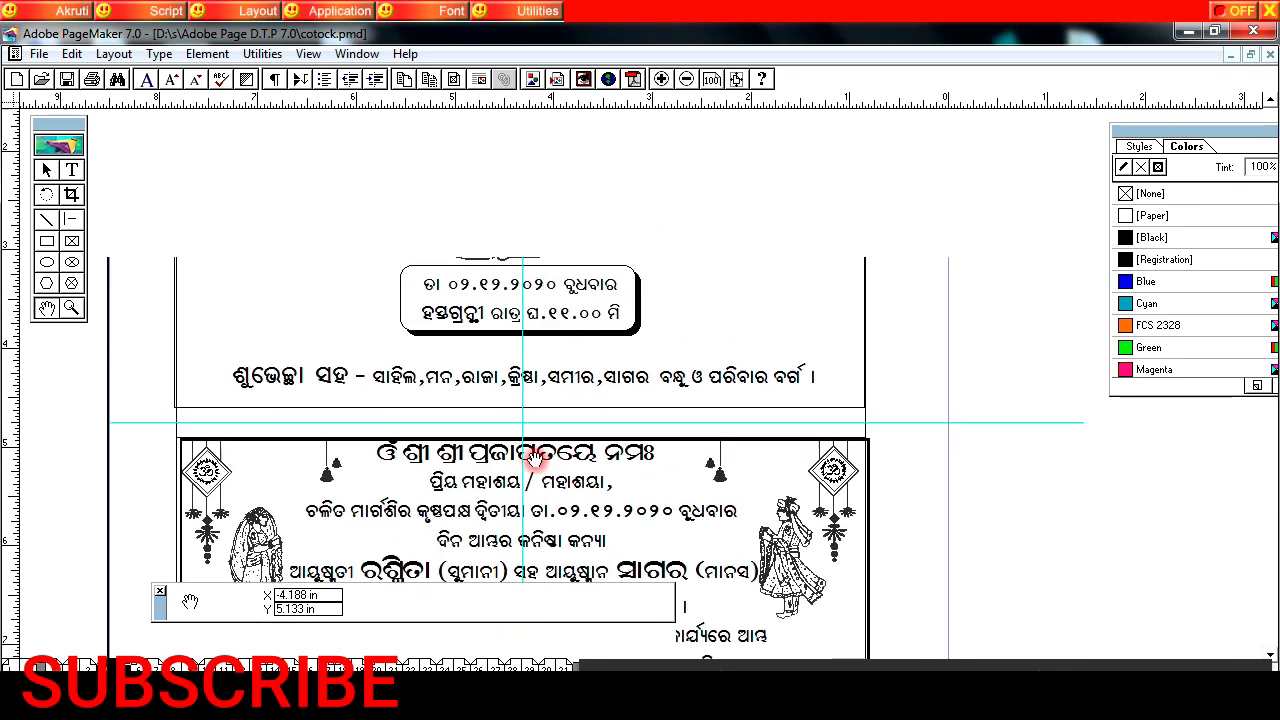
drag(584, 320, 576, 453)
drag(601, 495, 581, 408)
drag(665, 440, 695, 298)
drag(712, 480, 478, 491)
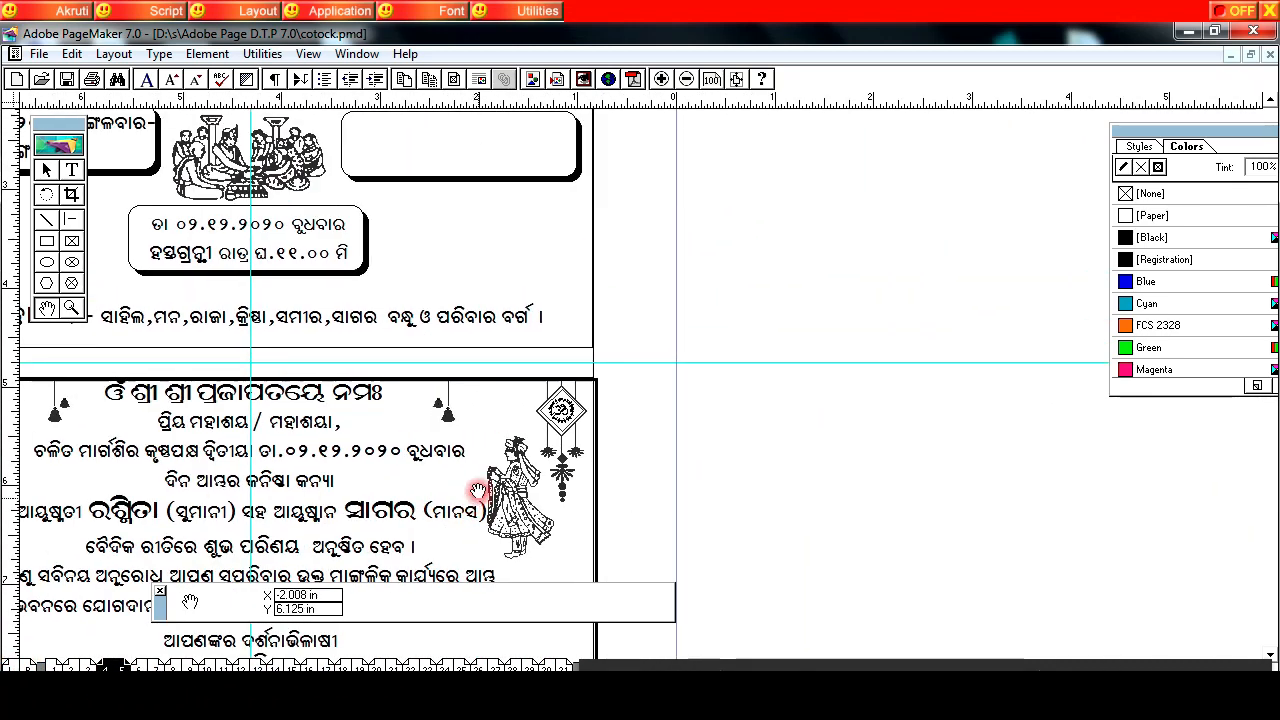
drag(456, 432, 429, 491)
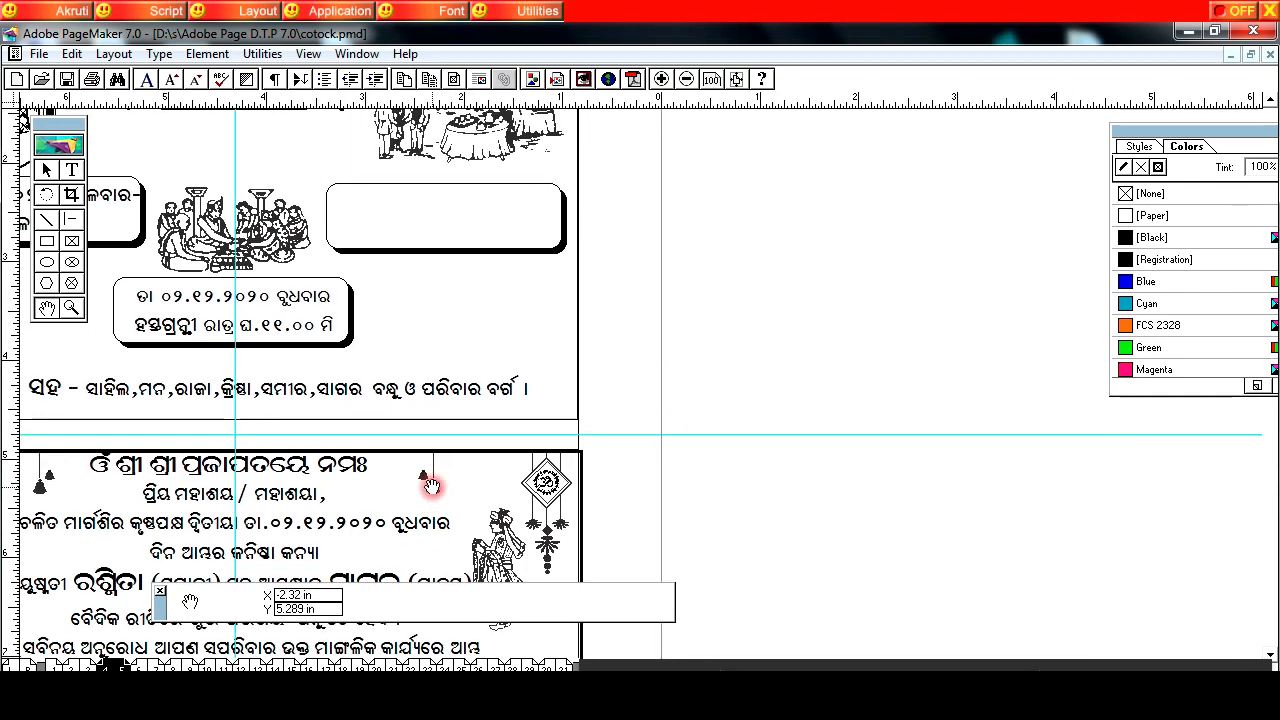
Step: Copy the 7 in wide frame around the lower invitation panel and place the copy in the upper part of the facing page
click(687, 79)
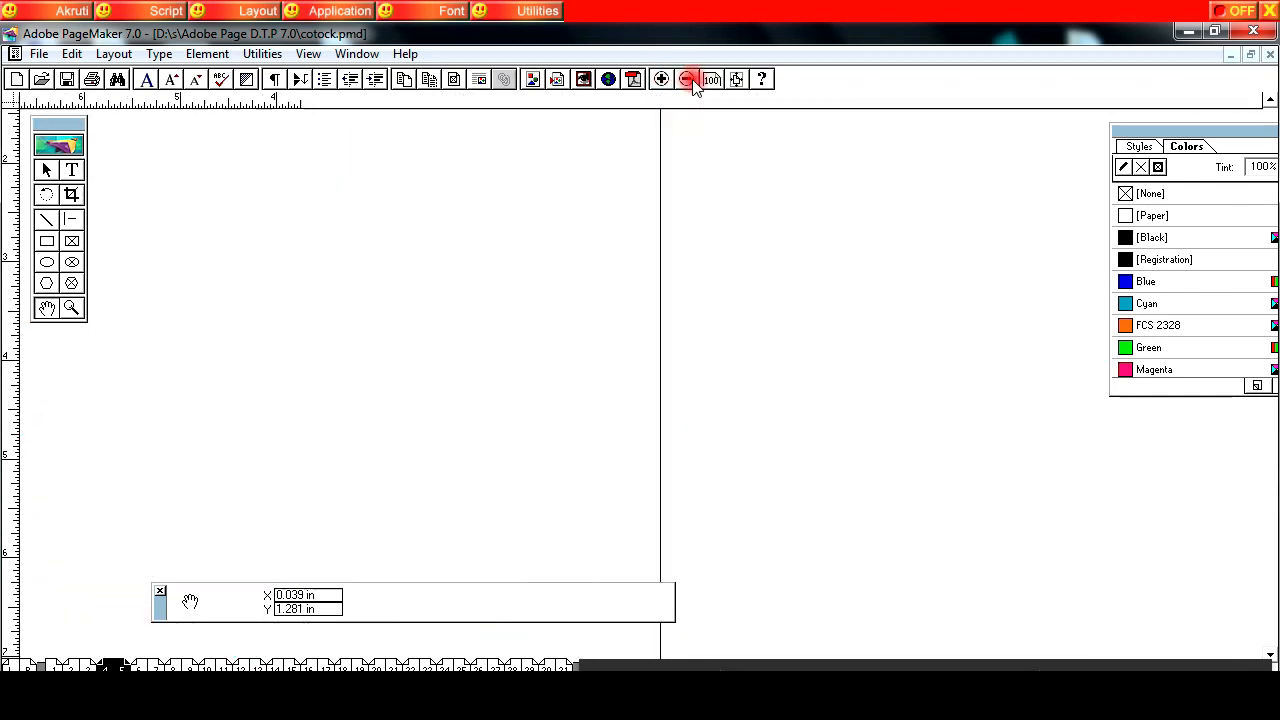
click(687, 79)
mouse_move(518, 466)
mouse_down()
mouse_move(600, 317)
mouse_move(560, 413)
mouse_move(491, 423)
mouse_move(534, 449)
mouse_up()
drag(513, 383, 569, 319)
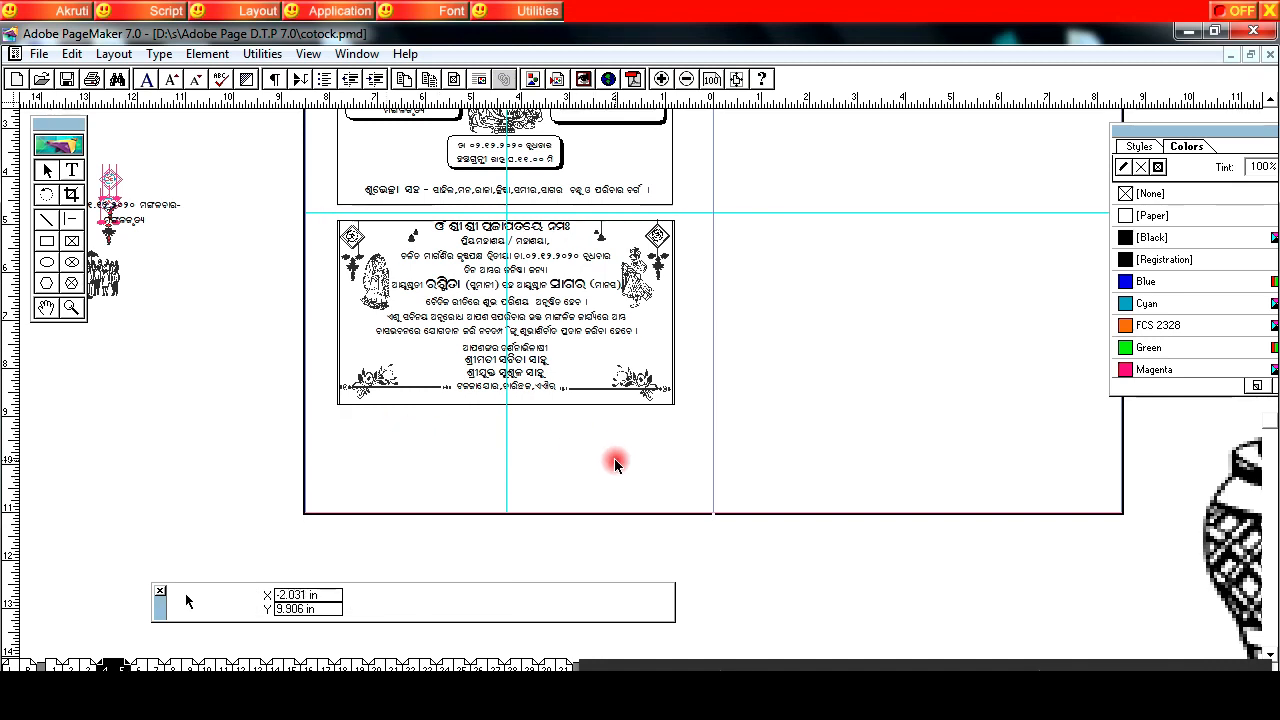
right_click(425, 400)
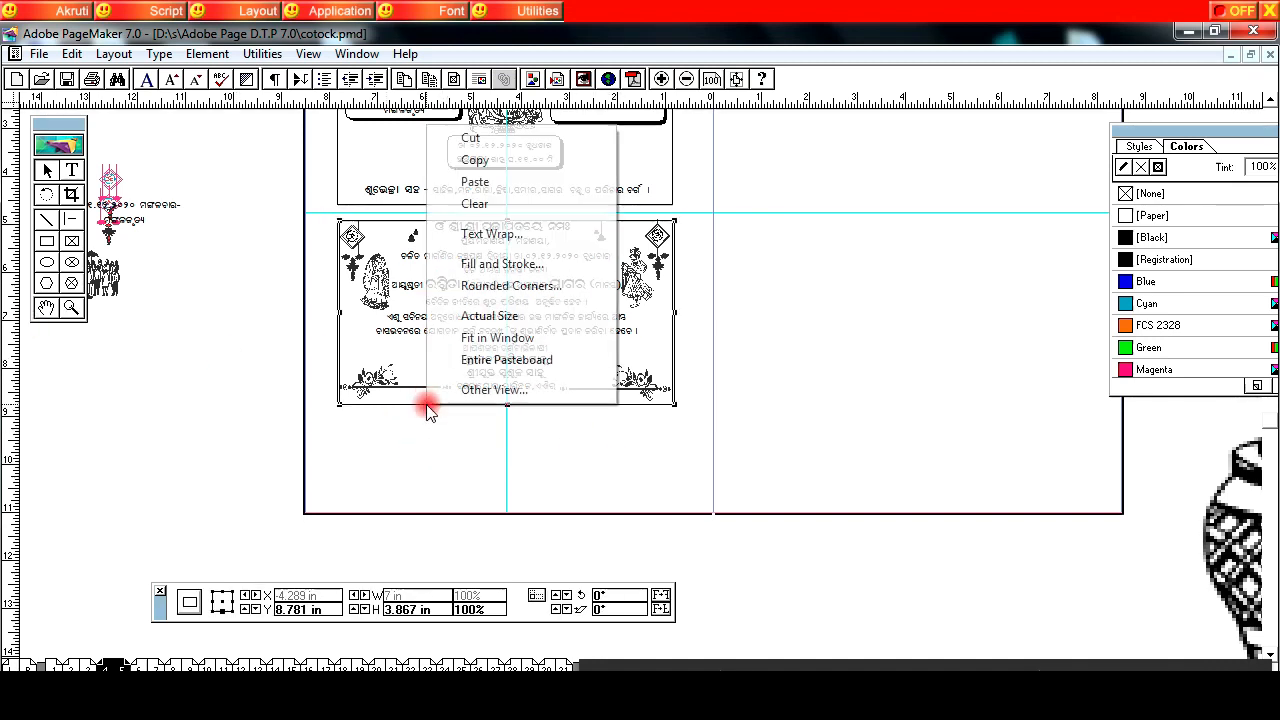
click(478, 162)
right_click(803, 221)
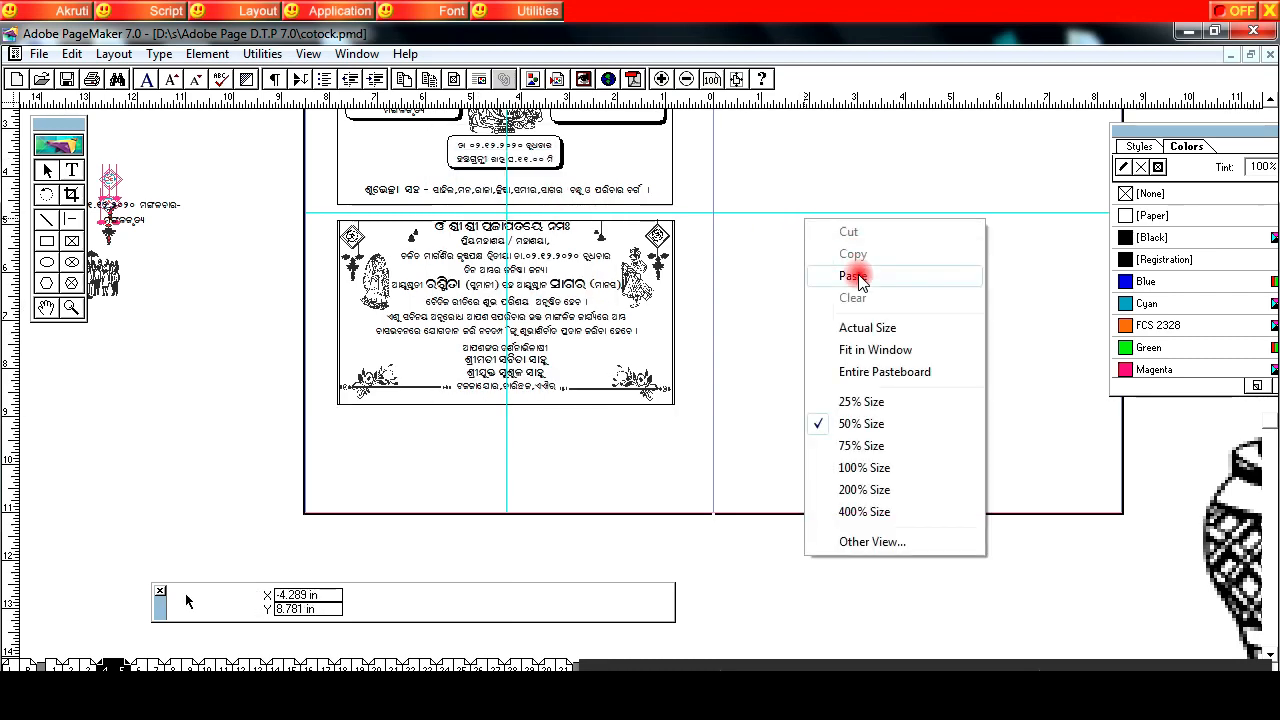
click(852, 276)
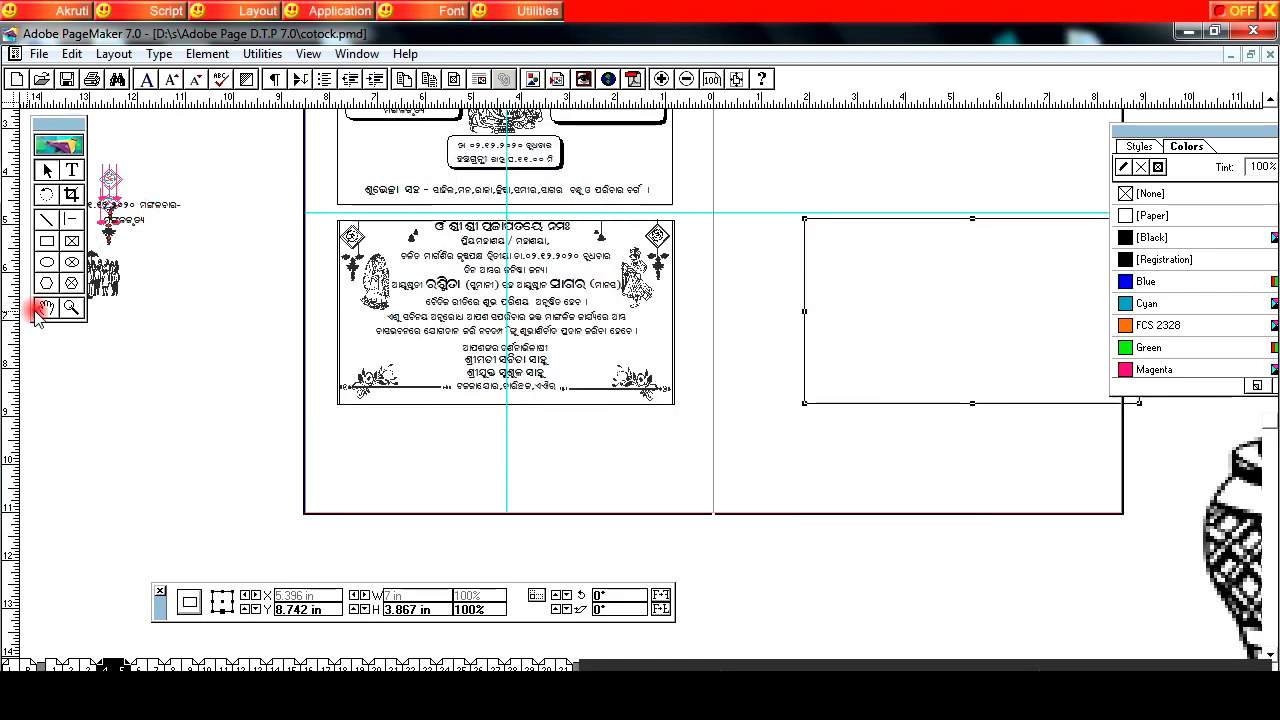
drag(632, 392, 337, 486)
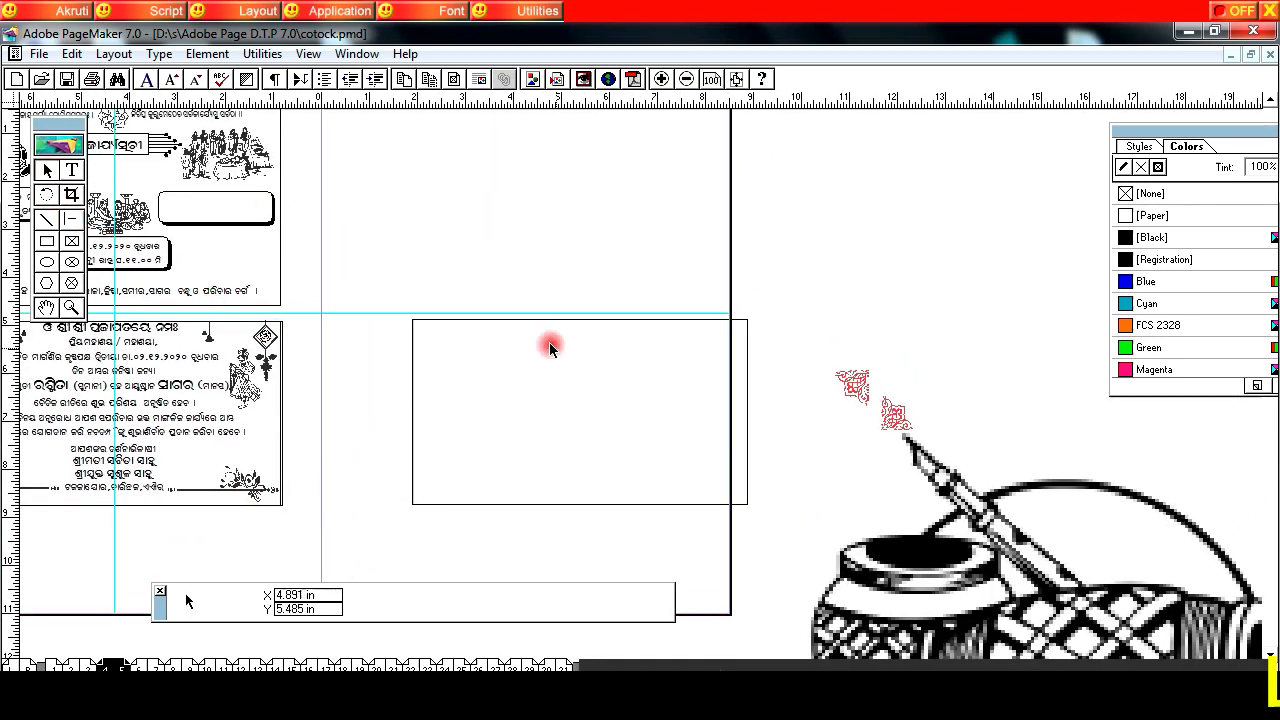
drag(528, 320, 456, 128)
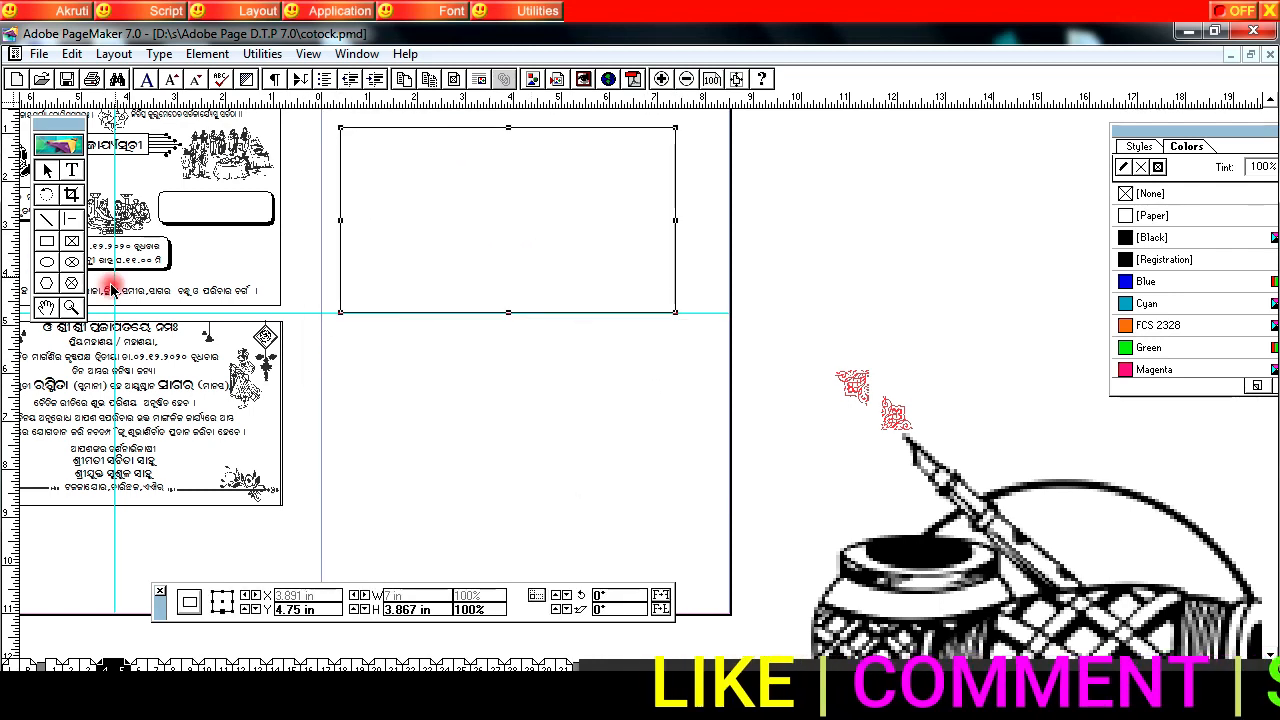
Step: Paste the couple's names box with its floral corner ornaments into the upper-left area of the new frame
click(71, 306)
drag(339, 131, 691, 329)
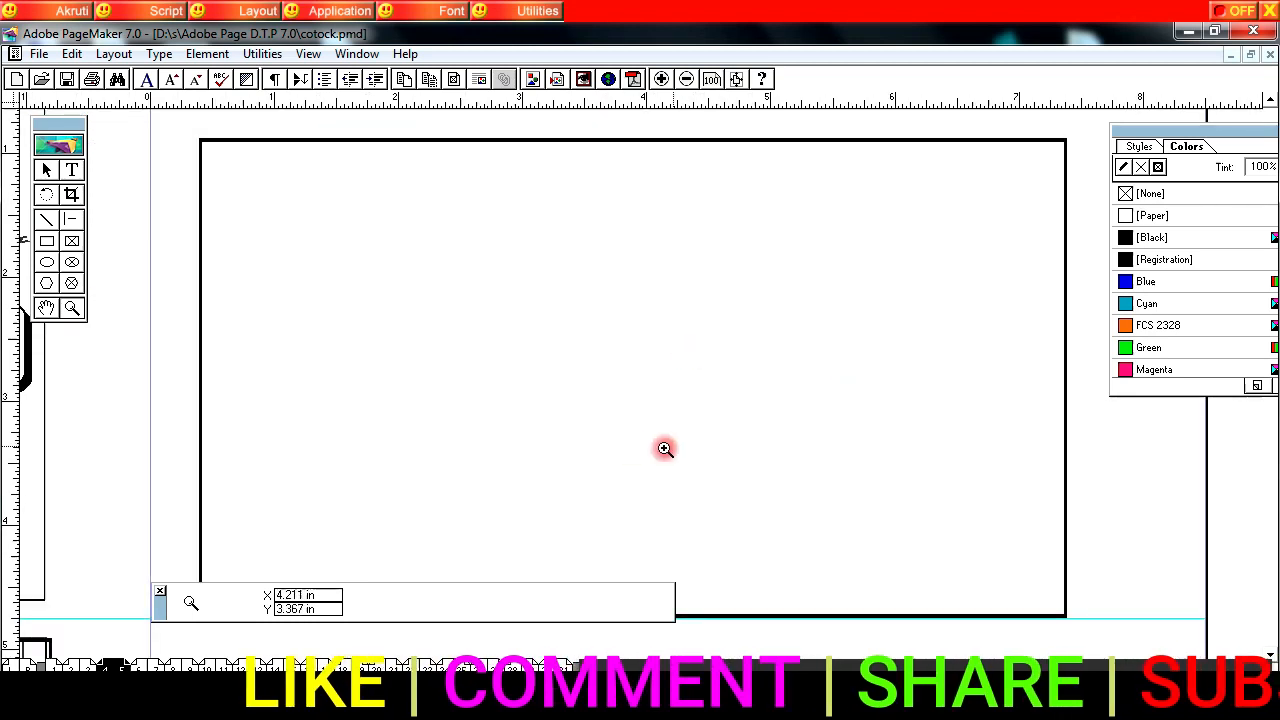
key(F9)
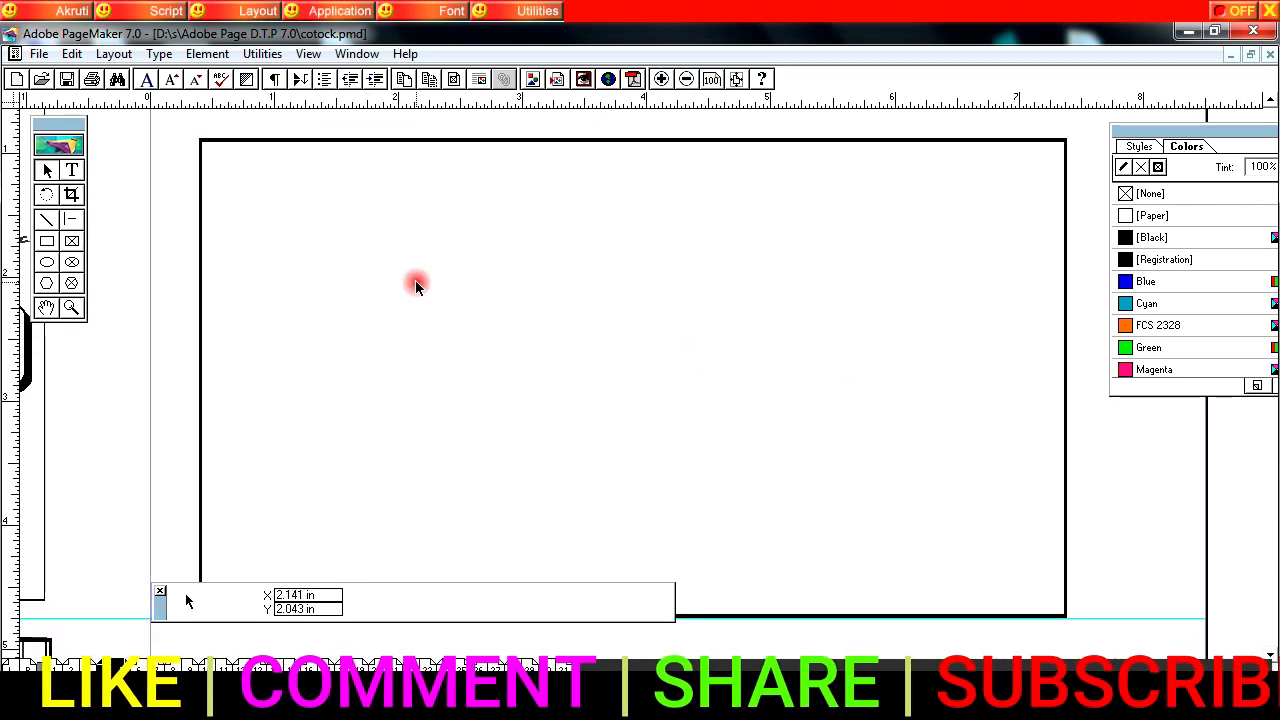
key(ctrl+v)
mouse_move(457, 289)
mouse_down()
mouse_move(459, 256)
mouse_move(460, 279)
mouse_up()
Step: Draw a rectangle about 0.73 × 1.14 in inside the new frame's upper-left corner
click(46, 240)
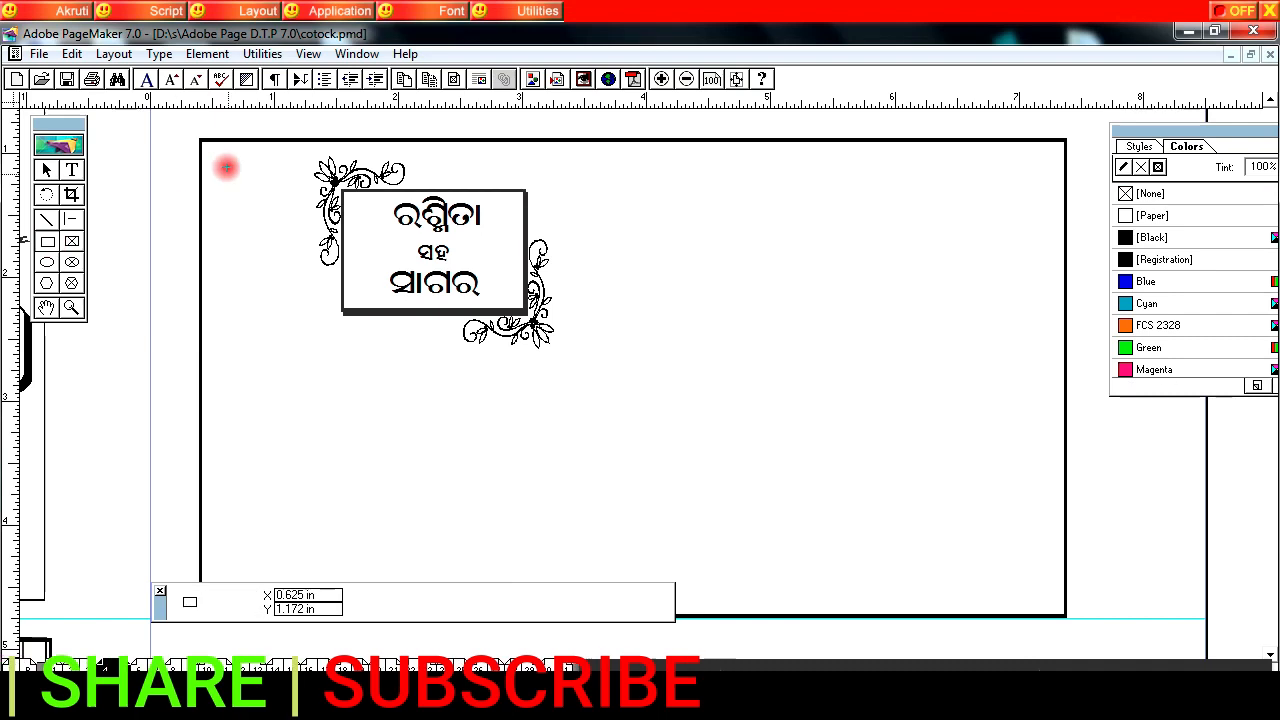
drag(204, 139, 293, 280)
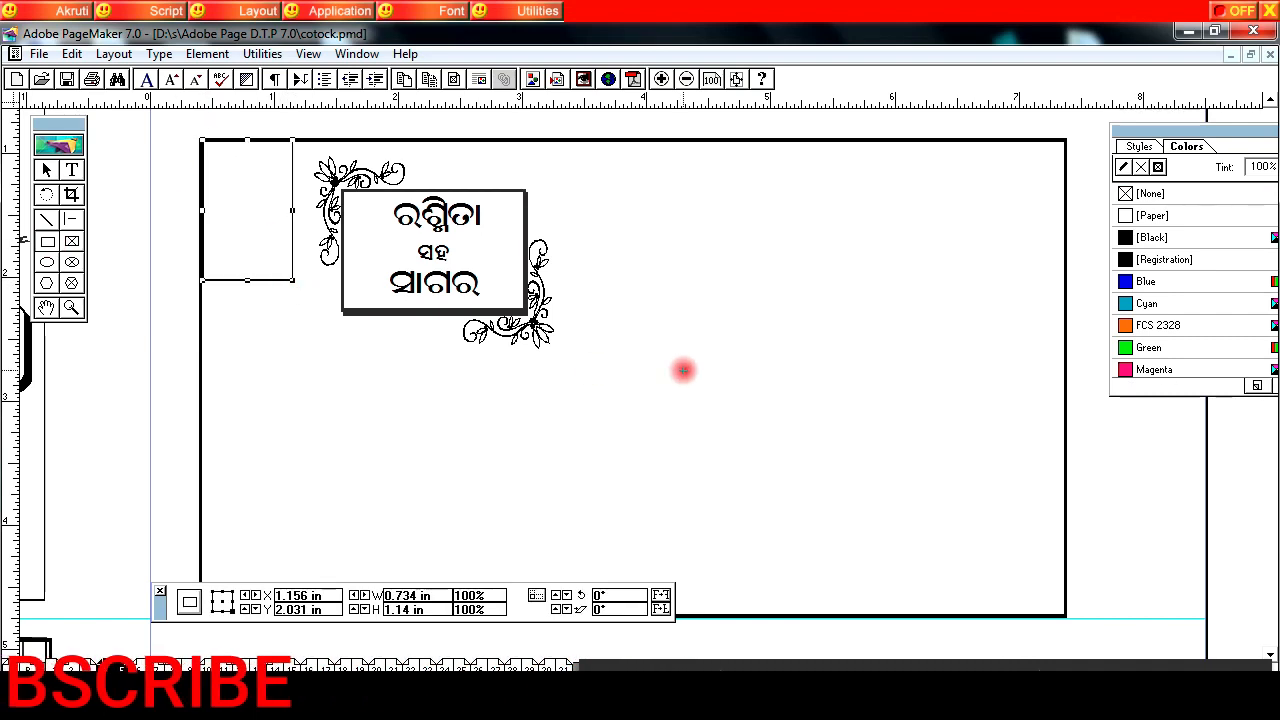
key(F9)
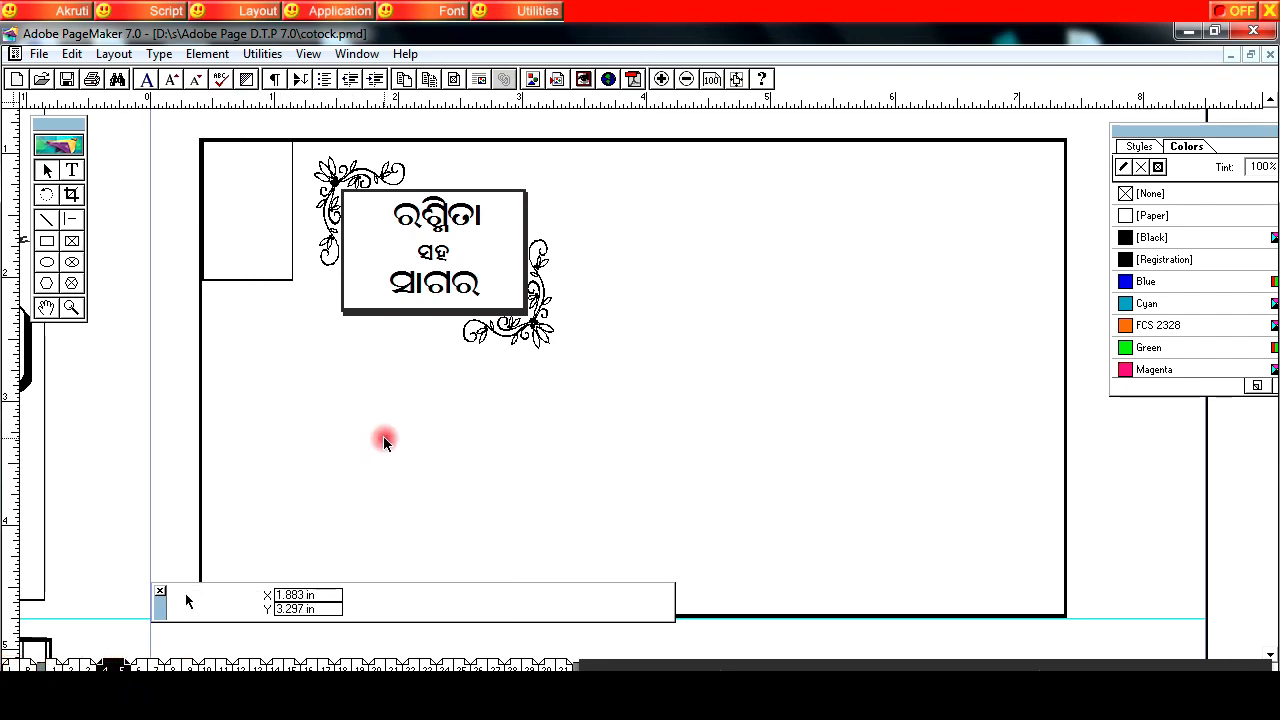
Step: Paste the sender's details in the new frame's lower-left area and the date with the ornamental addressee box in its lower-right area
key(ctrl+v)
drag(333, 472, 328, 482)
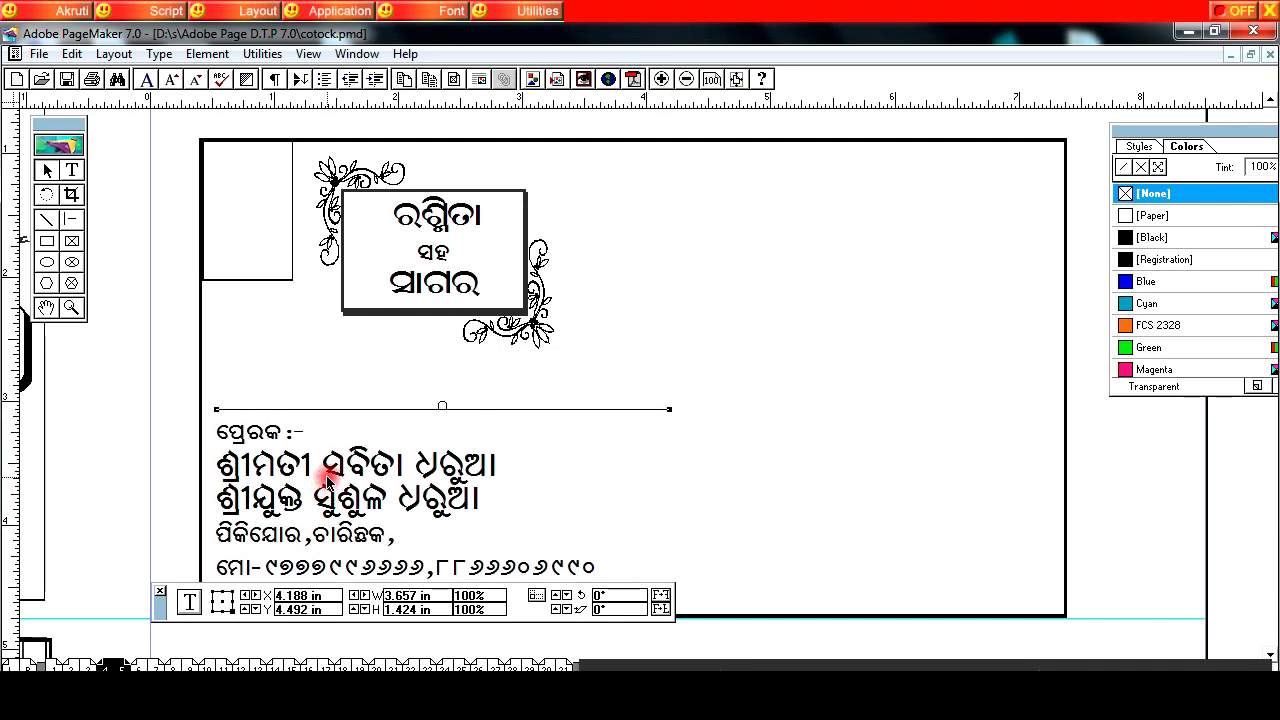
click(702, 329)
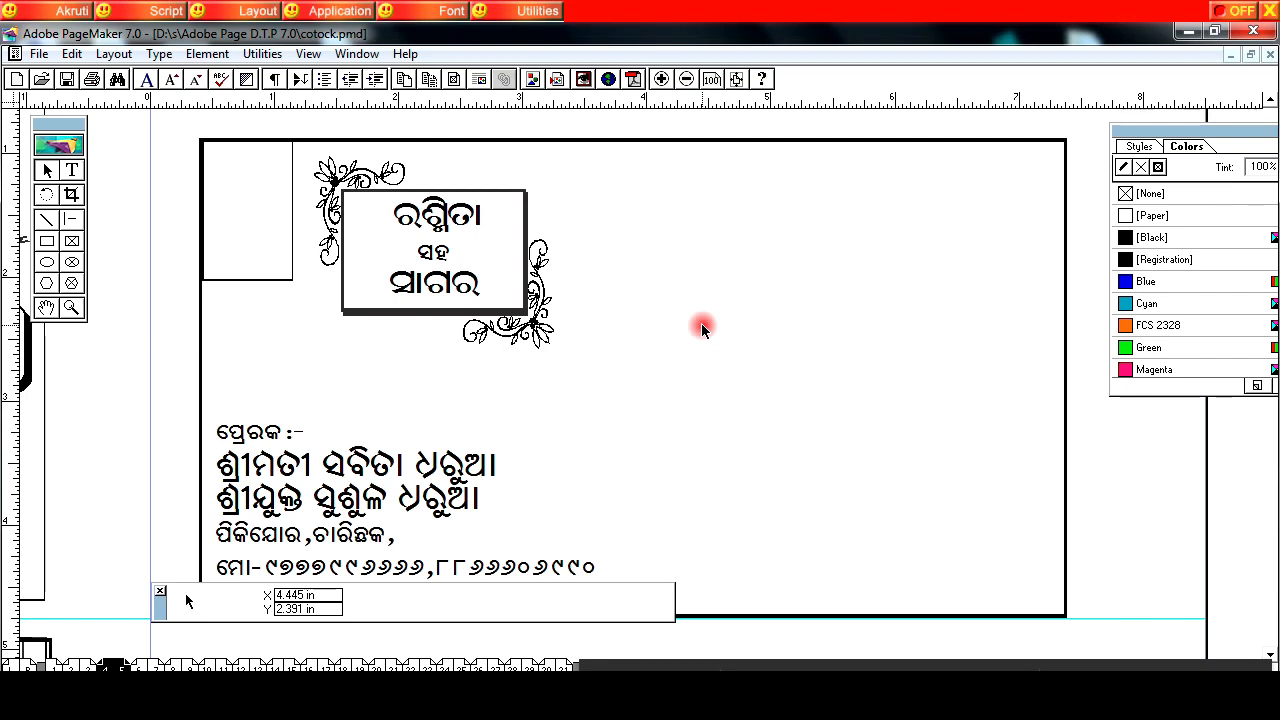
key(ctrl+v)
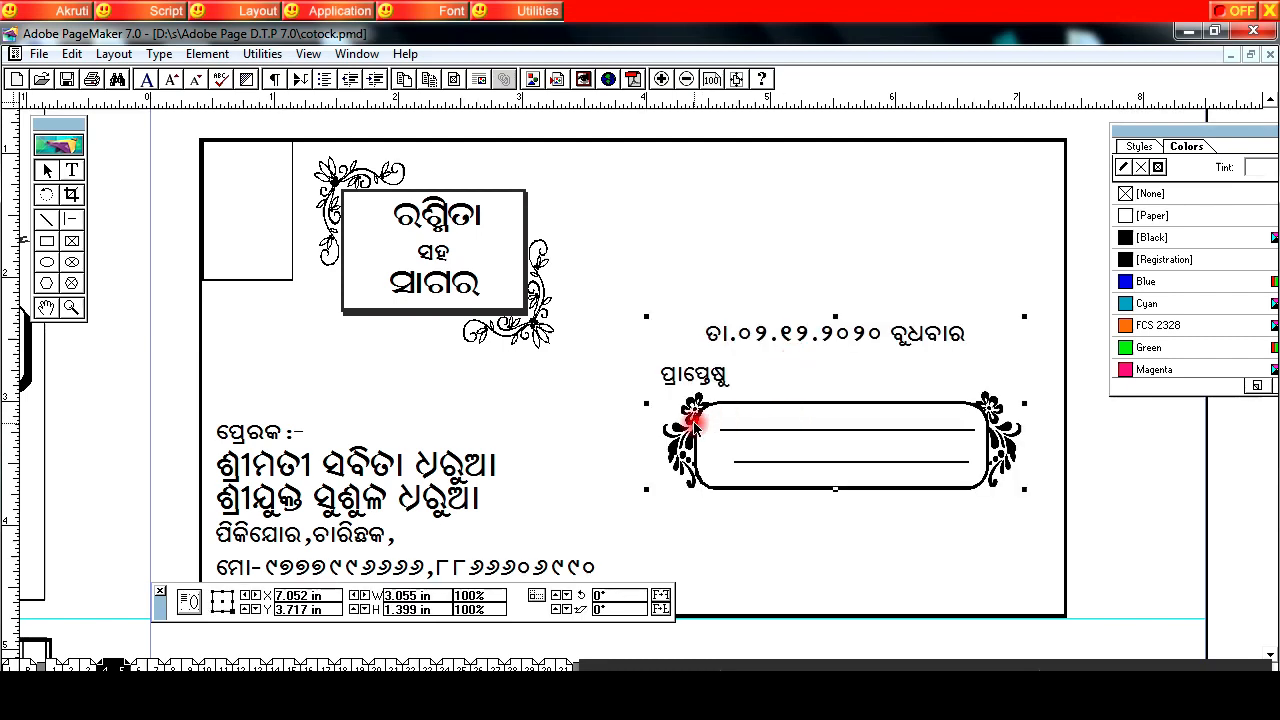
drag(704, 526, 703, 520)
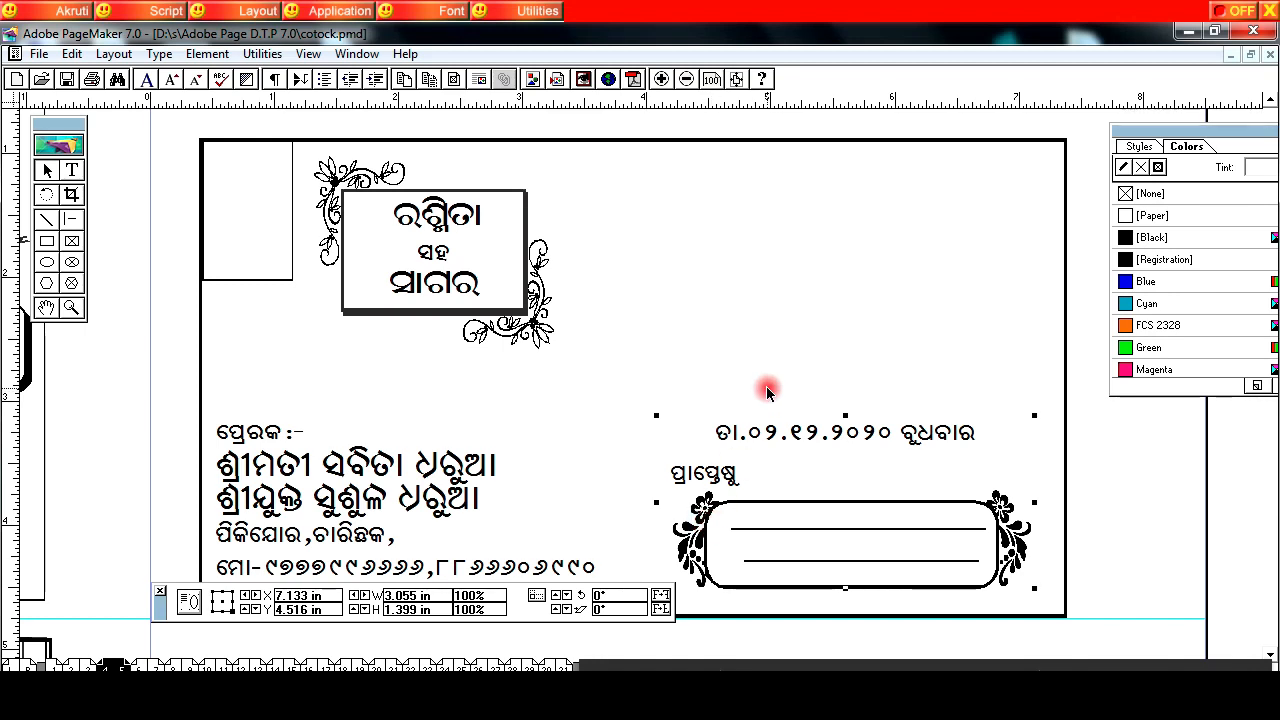
Step: Paste the rose clip art and place it to the right of the couple's names box
right_click(634, 212)
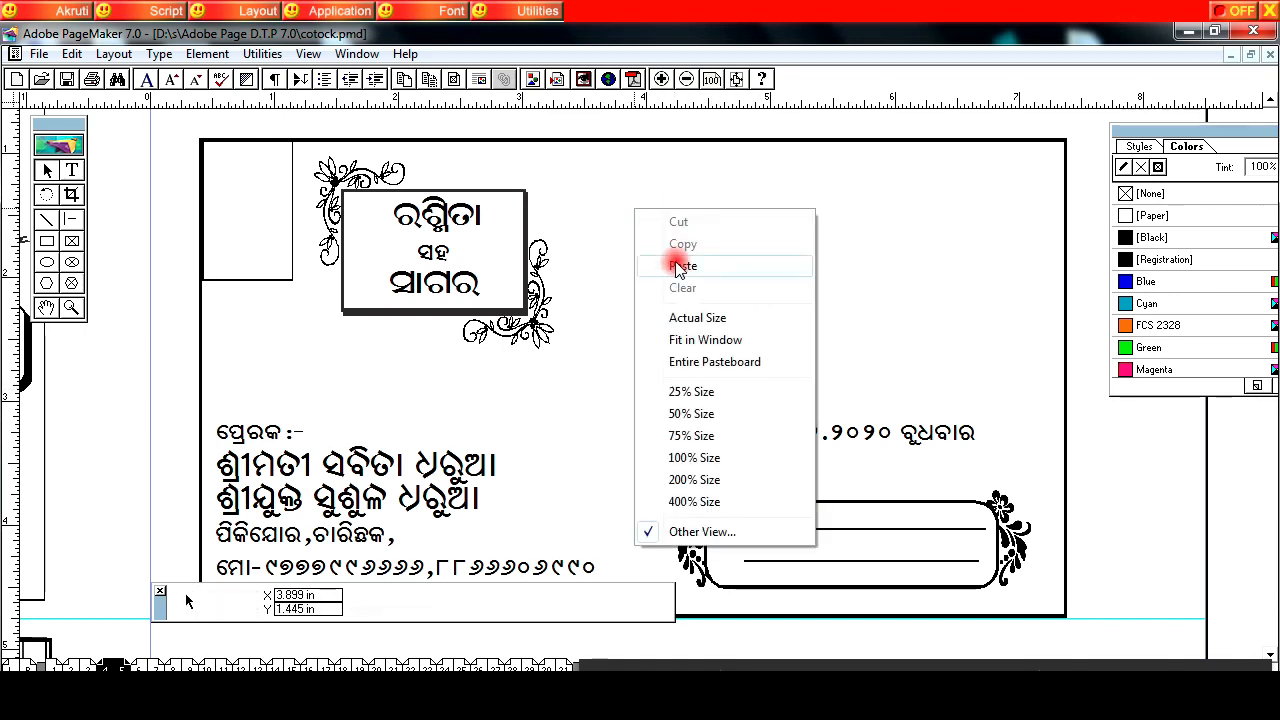
click(680, 266)
drag(652, 272, 633, 244)
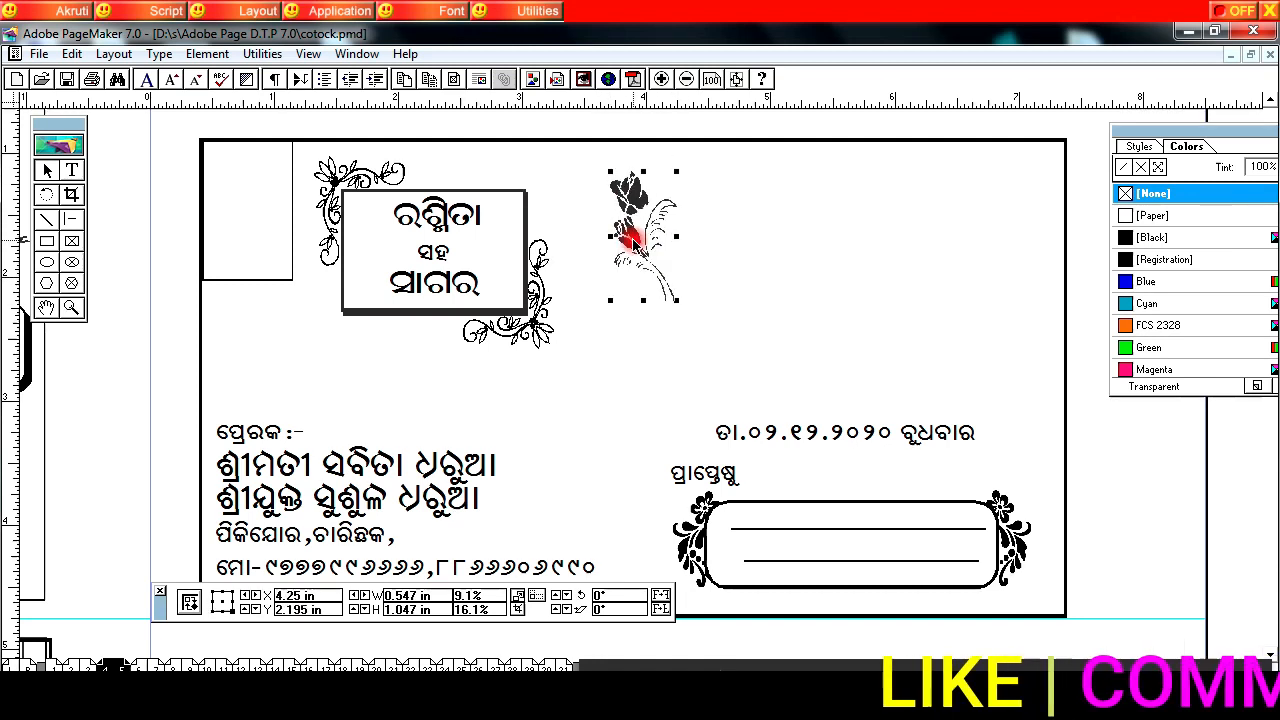
Step: Paste the decorative "ଶୁଭ ପରିଣୟ" heading, scale it down to about 2.70 × 1.07 in and place it beside the rose
click(815, 234)
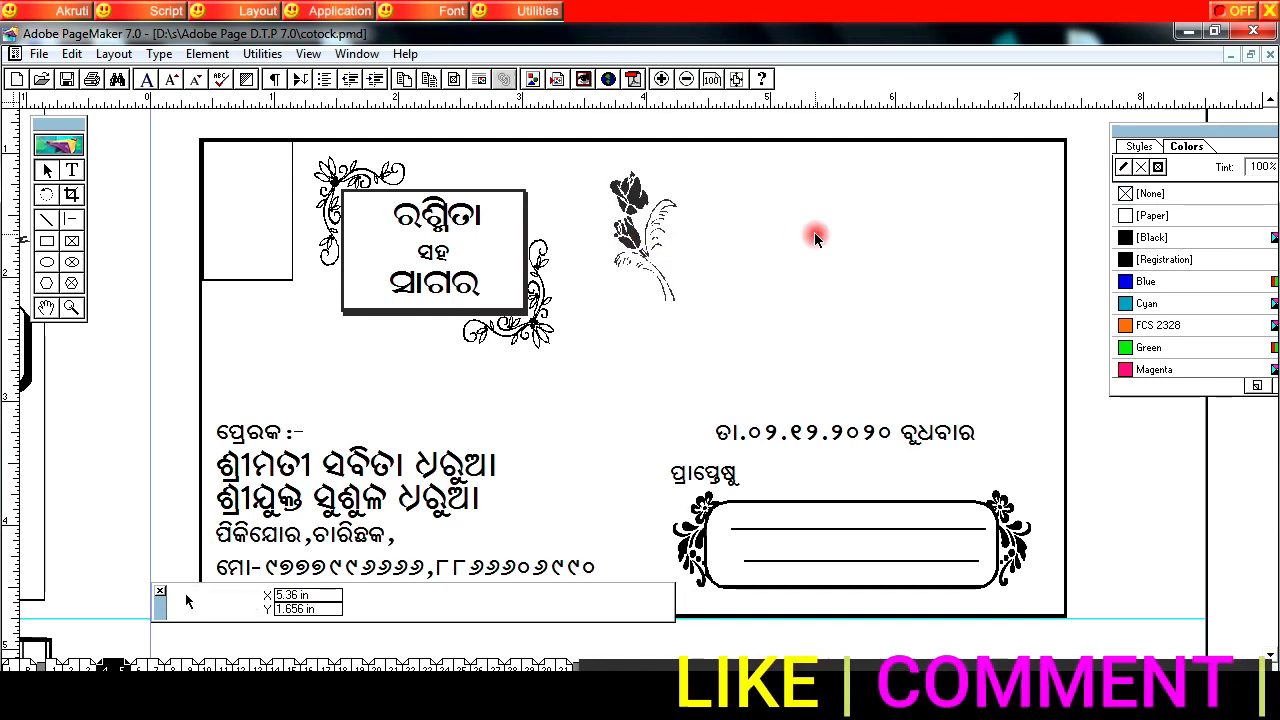
key(ctrl+v)
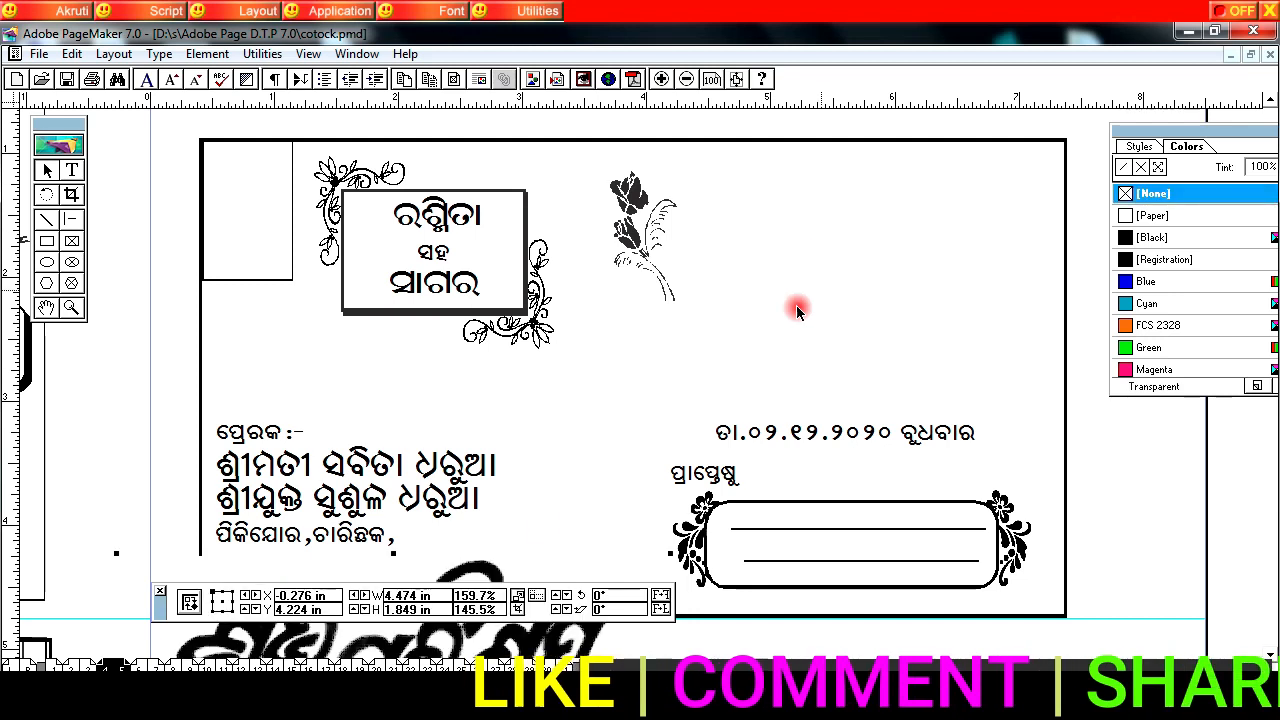
drag(805, 250, 904, 180)
drag(553, 375, 732, 308)
drag(822, 258, 765, 259)
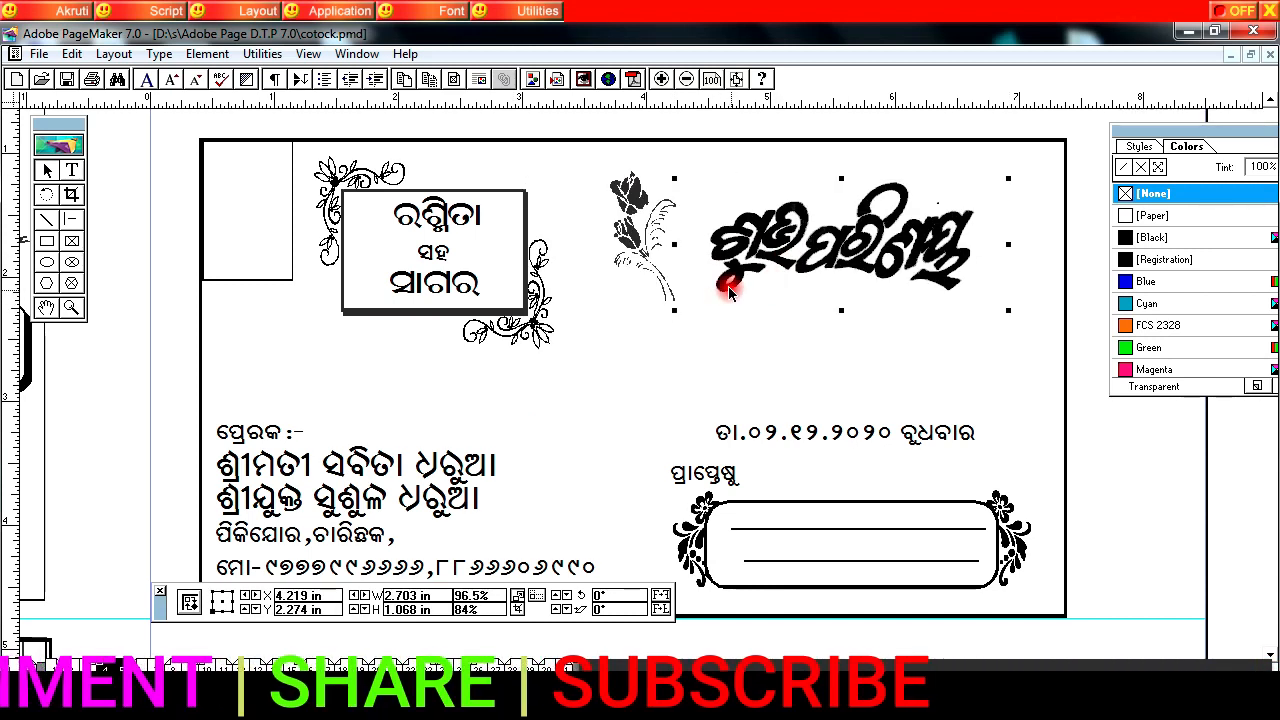
Step: Enlarge the "ଶୁଭ ପରିଣୟ" heading to about 3.08 × 1.18 in and shift it and the rose so they sit close together
drag(635, 235, 621, 212)
drag(772, 240, 755, 248)
drag(993, 186, 1037, 173)
drag(903, 253, 915, 247)
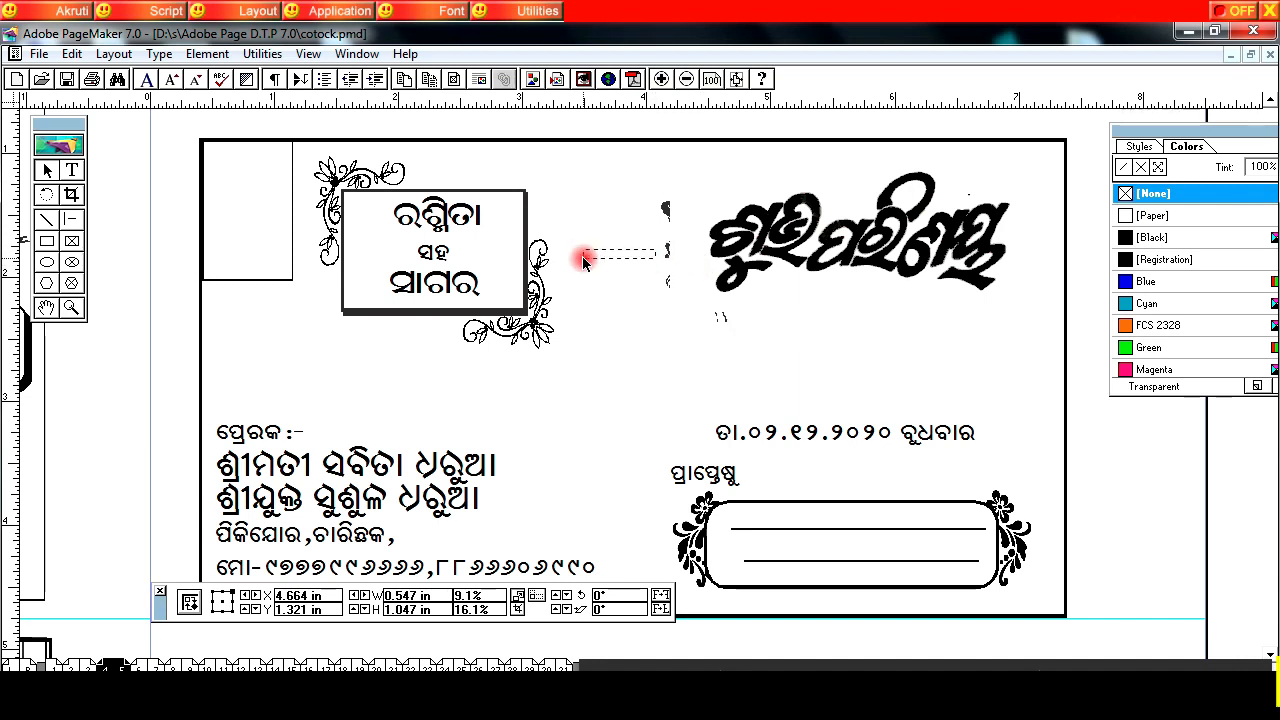
Step: Bring the rose in front of the "ଶୁଭ ପରିଣୟ" heading and nudge it slightly left
drag(585, 260, 588, 258)
click(673, 207)
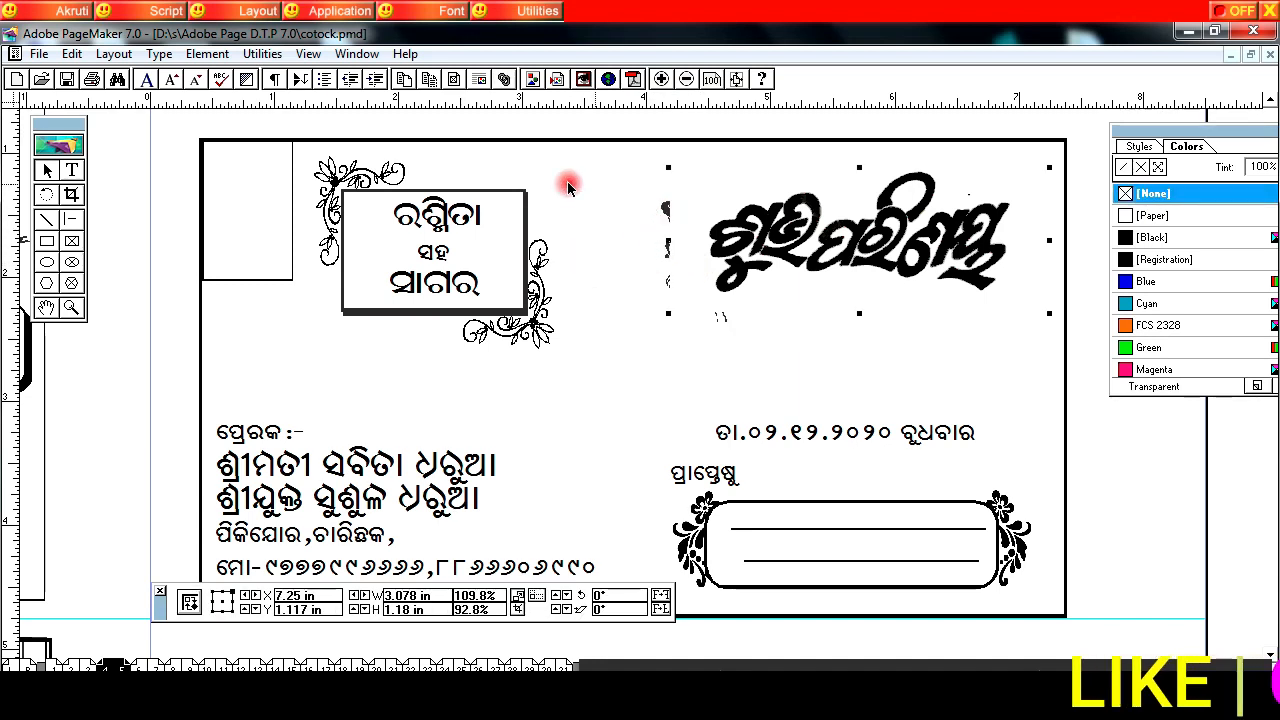
click(737, 344)
click(725, 320)
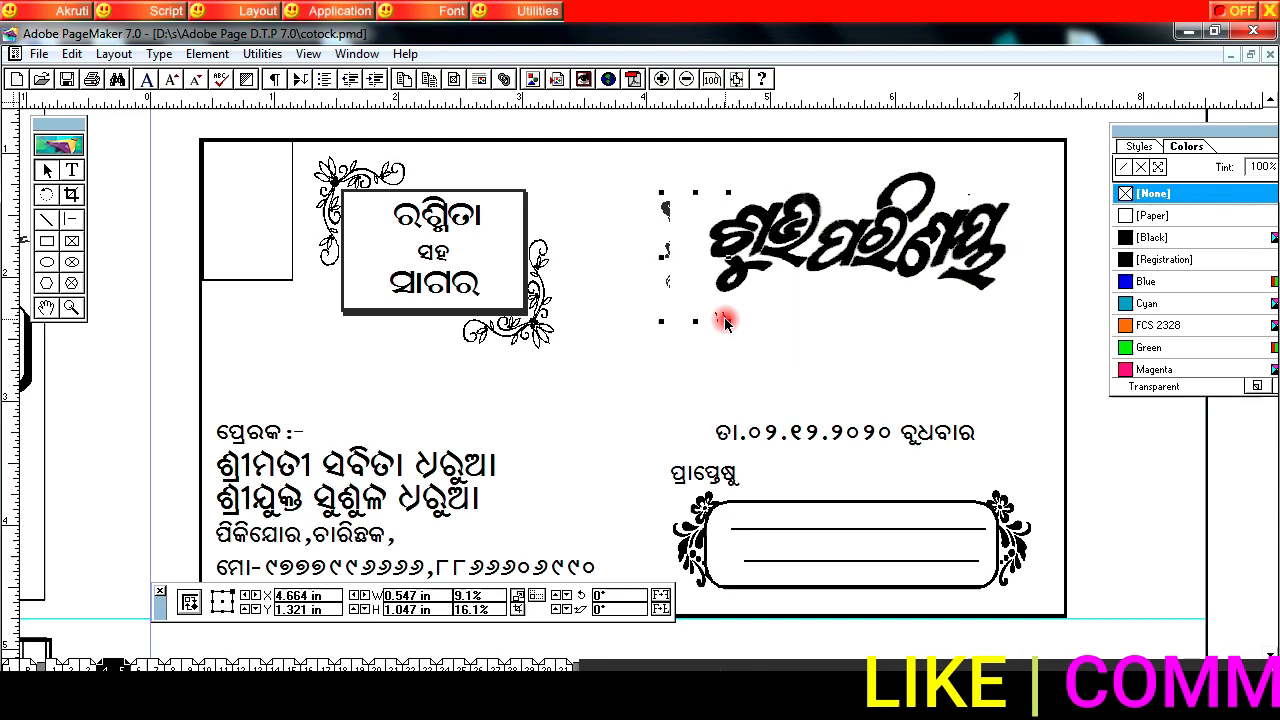
click(205, 53)
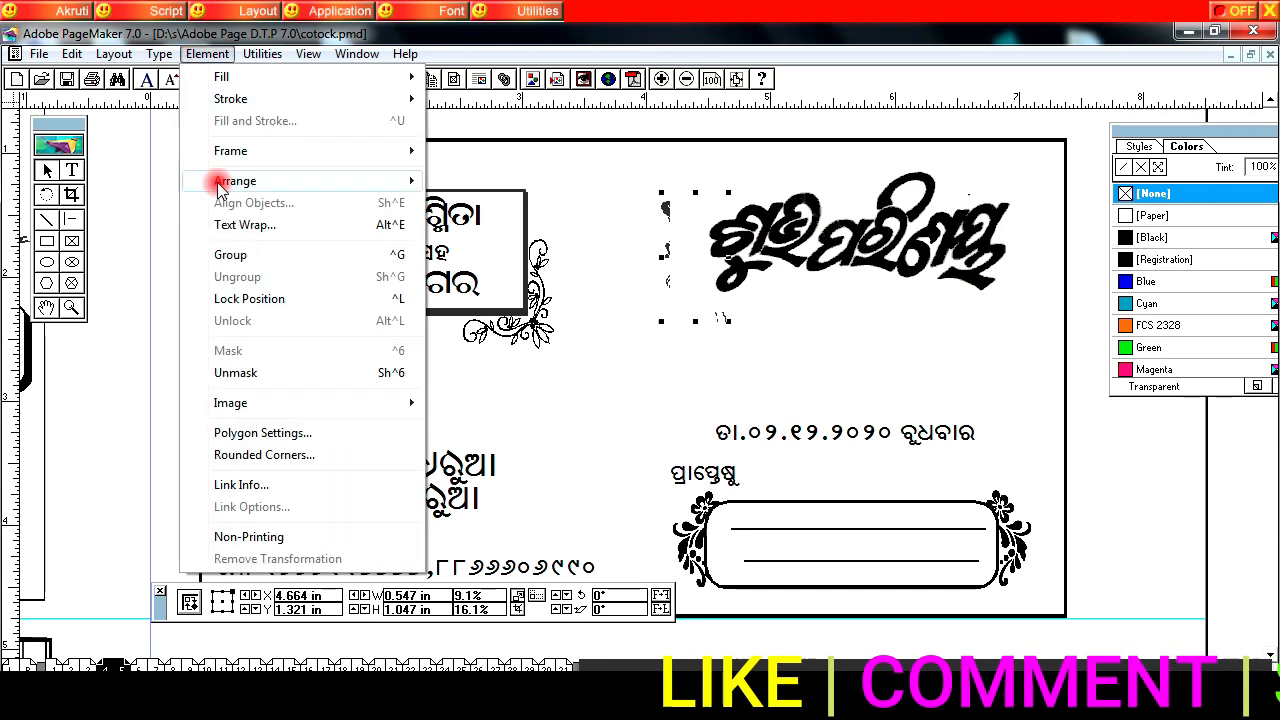
mouse_move(388, 183)
click(504, 194)
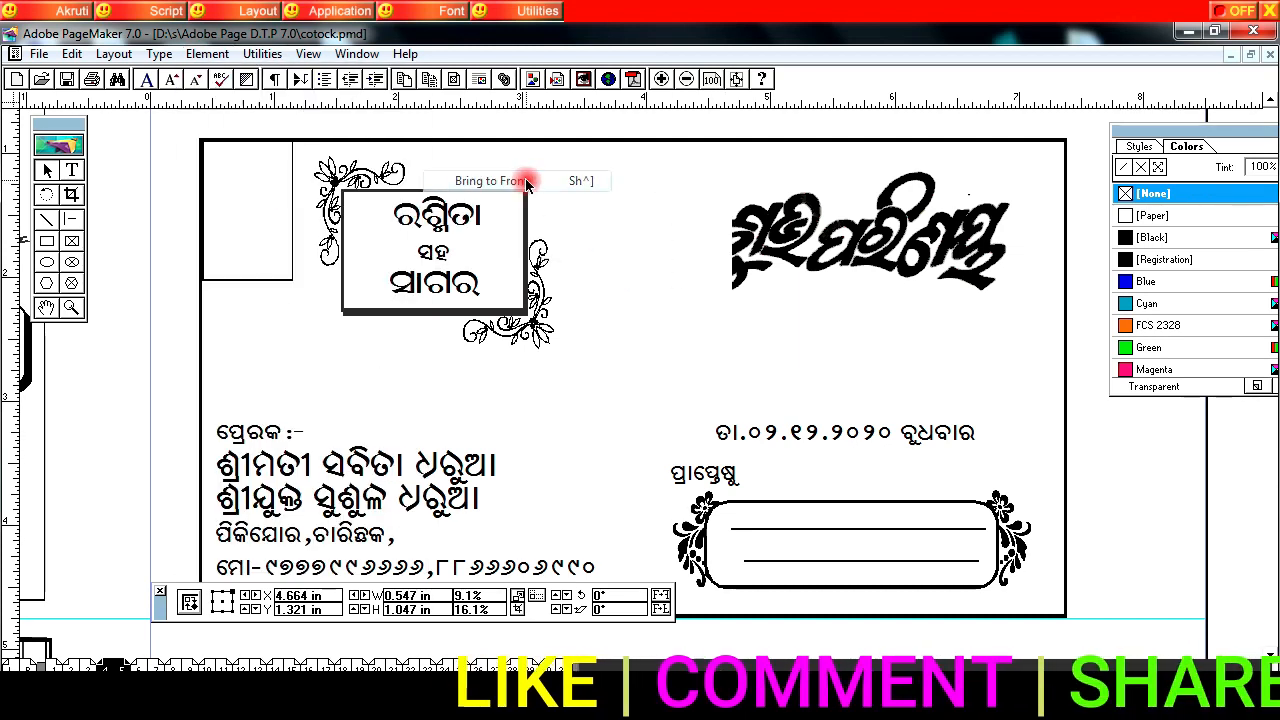
key(Left)
key(Left)
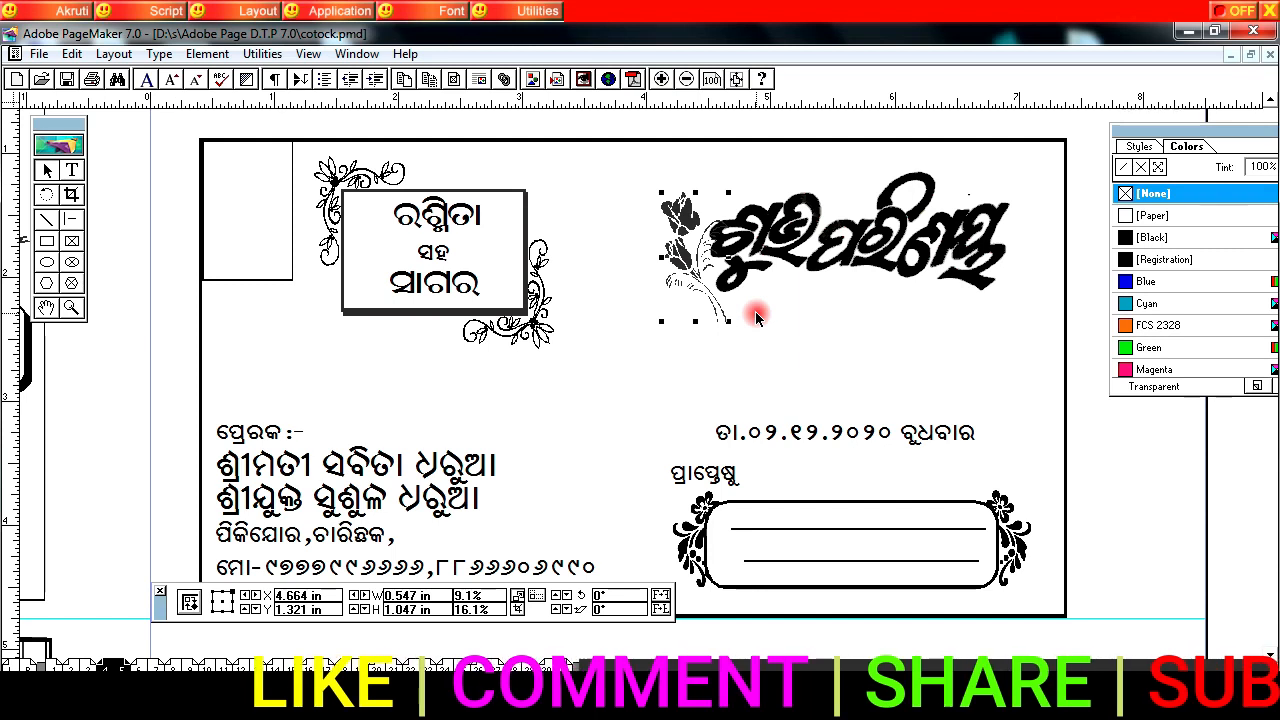
key(Left)
key(Left)
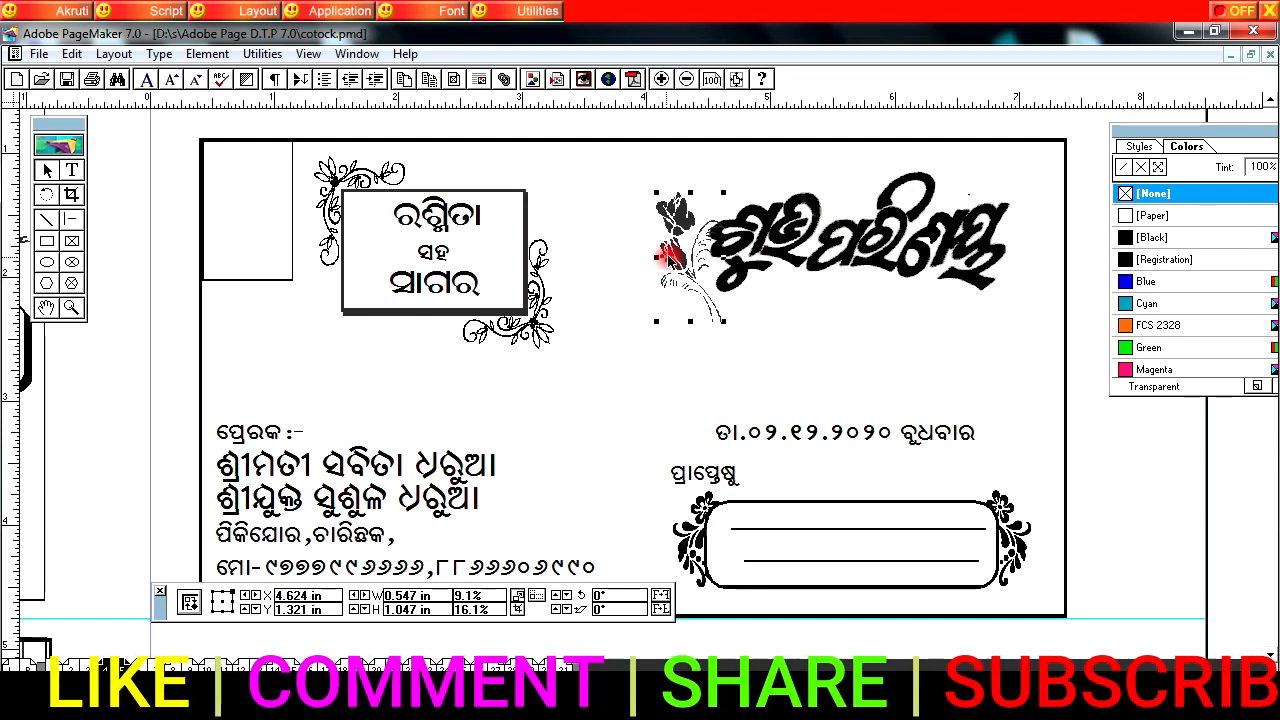
Step: Duplicate the rose, flip the copy horizontally and place it at the right end of the "ଶୁଭ ପରିଣୟ" heading
right_click(670, 259)
key(Escape)
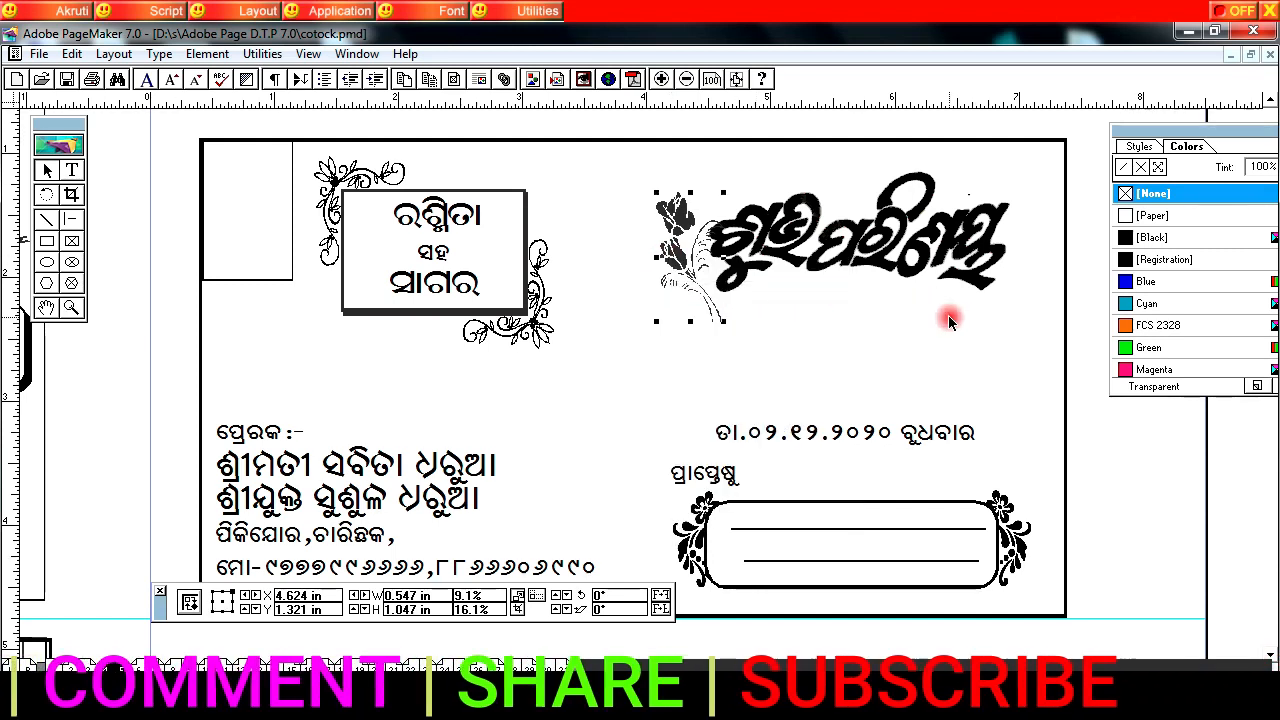
right_click(975, 287)
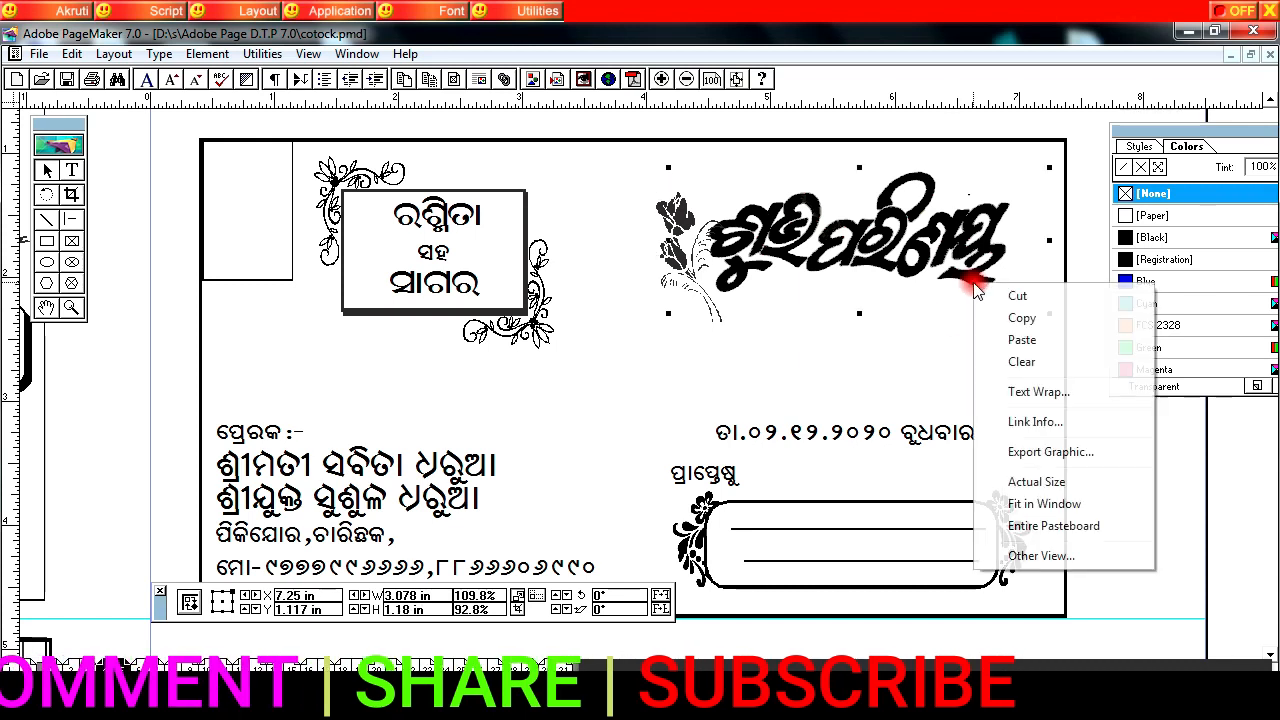
click(1021, 340)
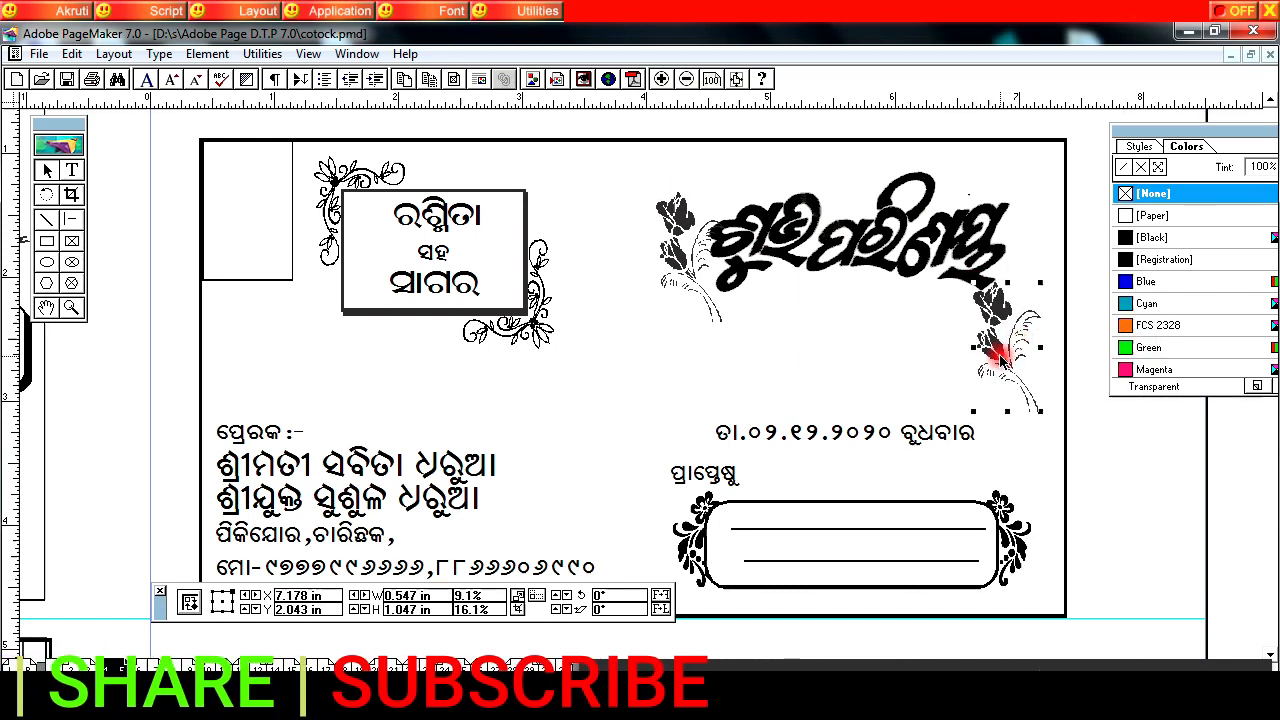
click(660, 595)
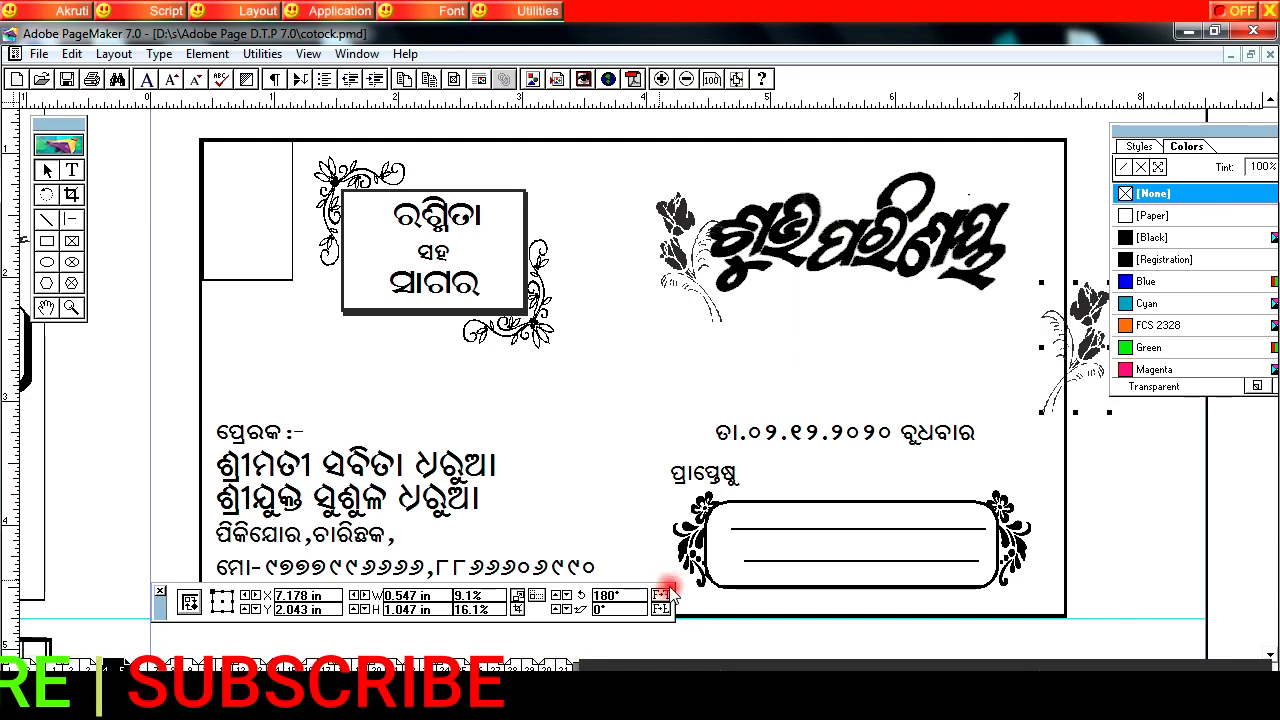
drag(1085, 313, 1015, 228)
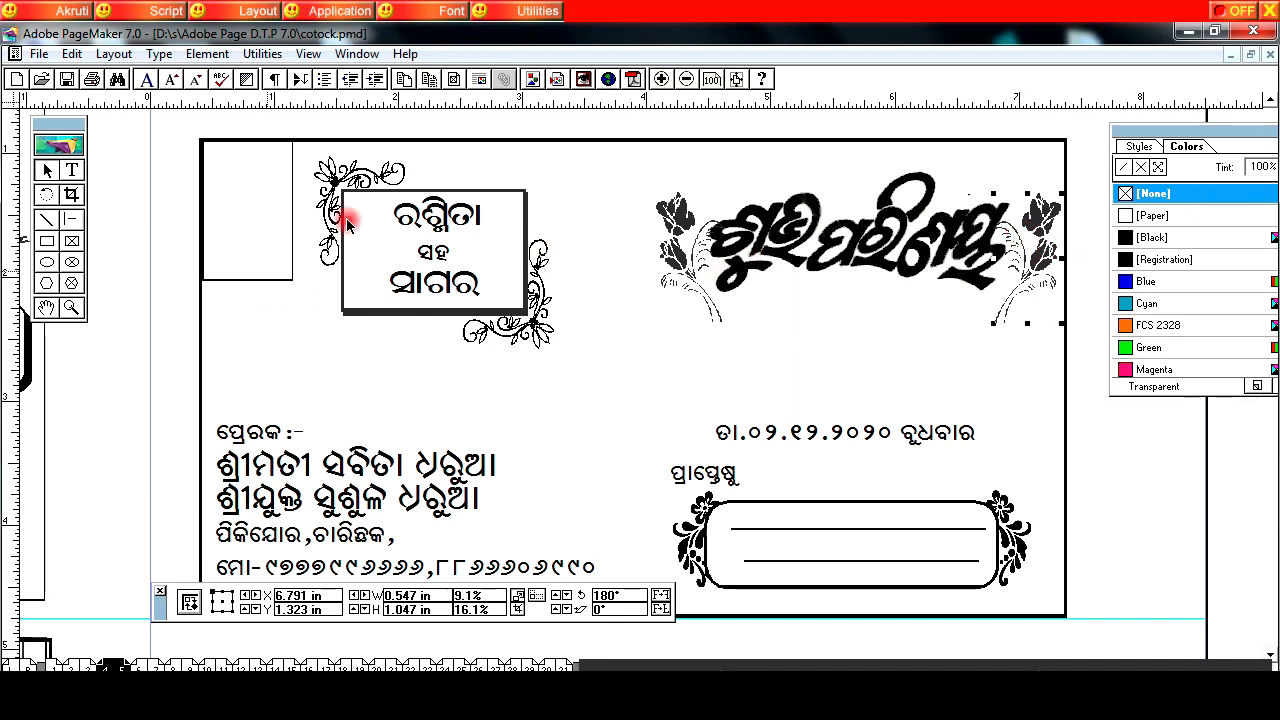
click(686, 80)
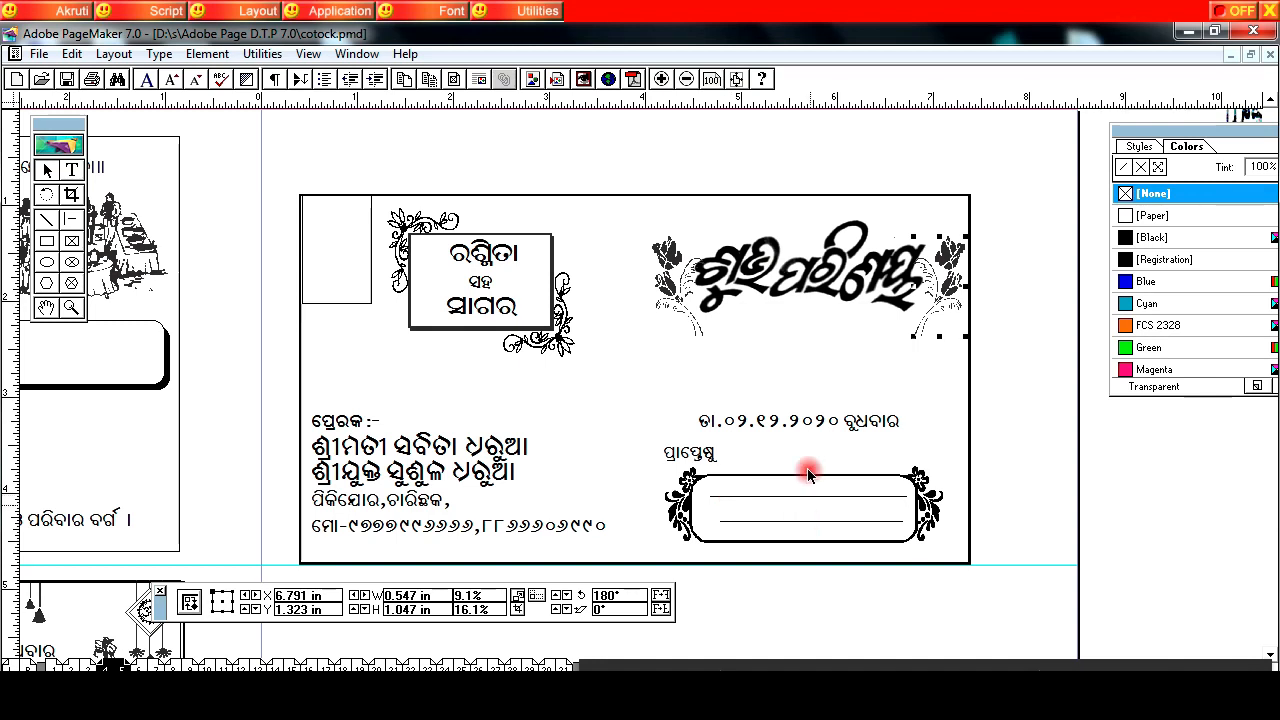
click(686, 79)
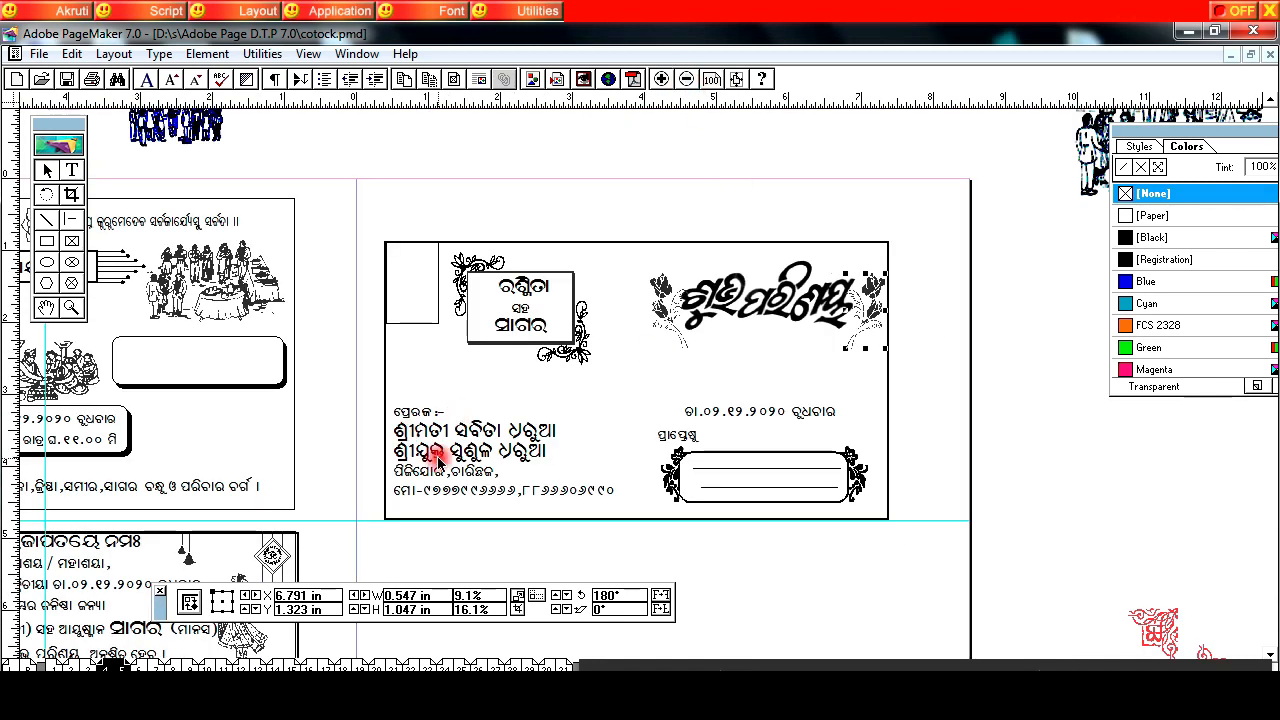